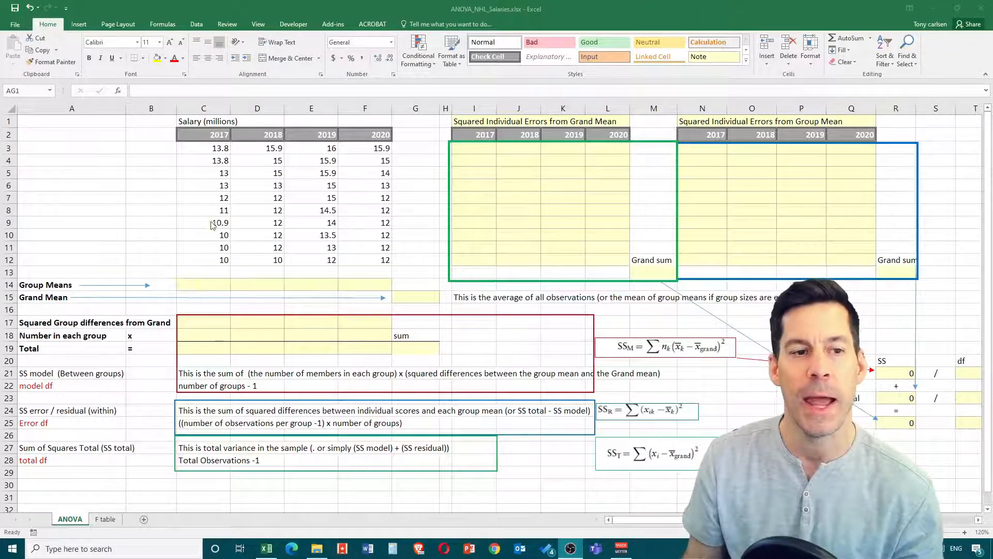
- Calculate the group means in row 14 by averaging C3:C12 in C14 and filling the formula across to F14
left_click(212, 285)
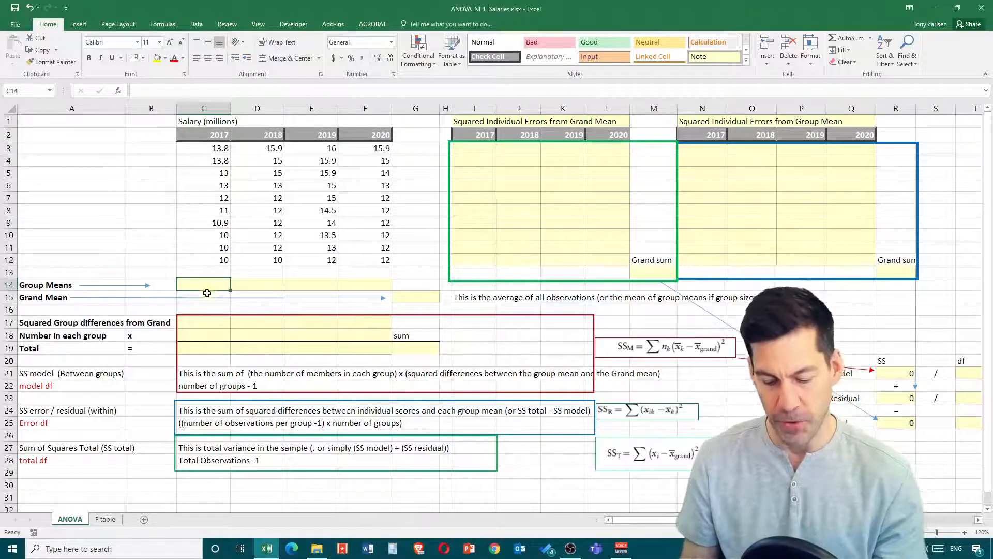
type("=")
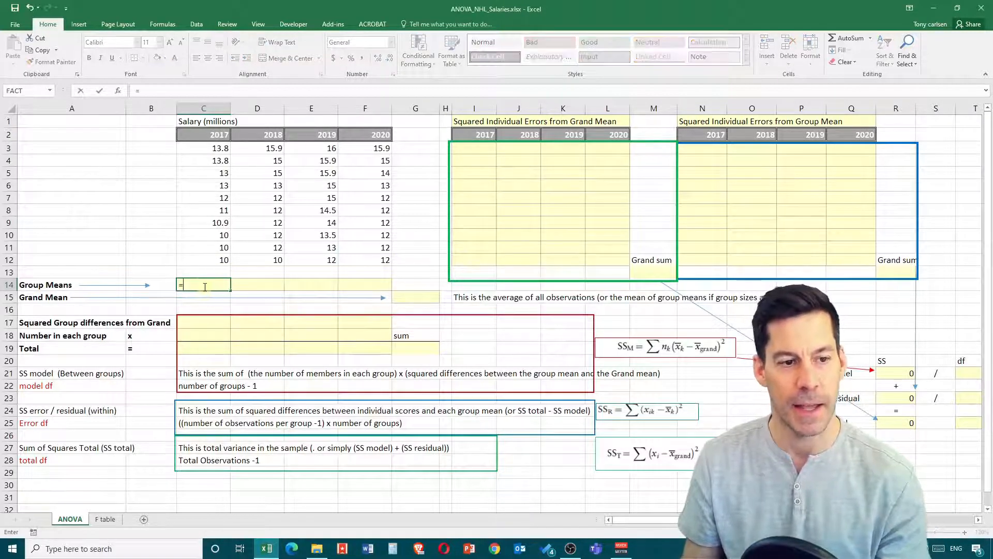
type("average(")
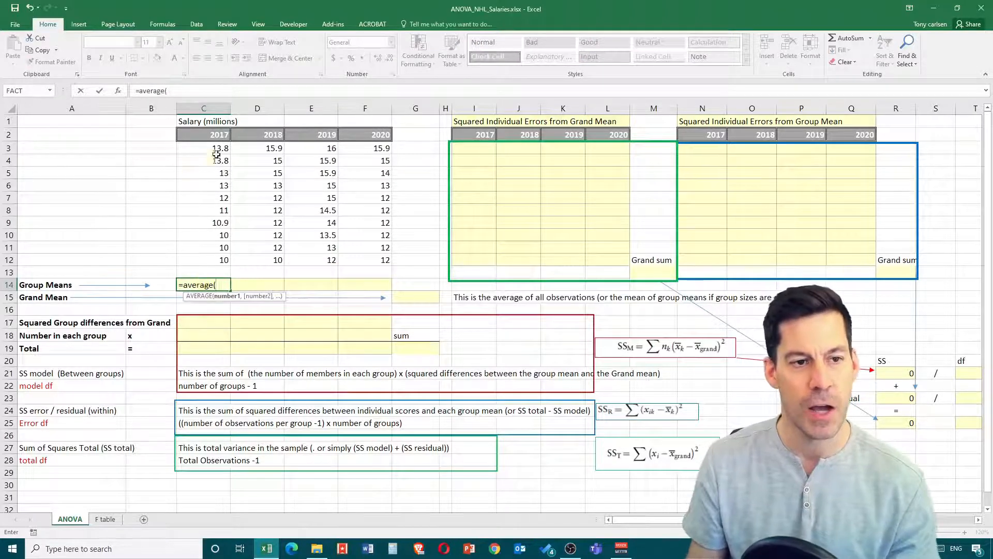
left_click_drag(217, 149, 223, 267)
key("Return")
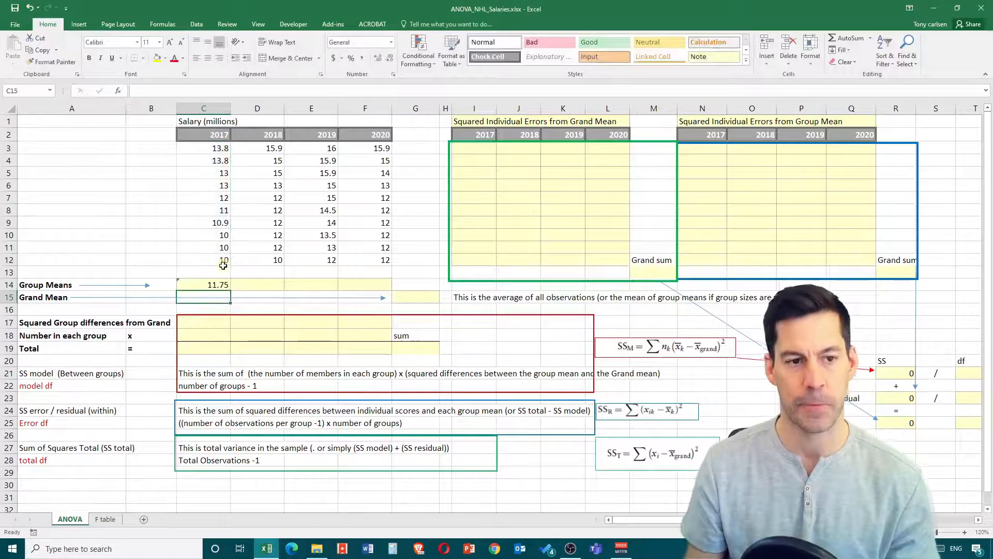
left_click(220, 284)
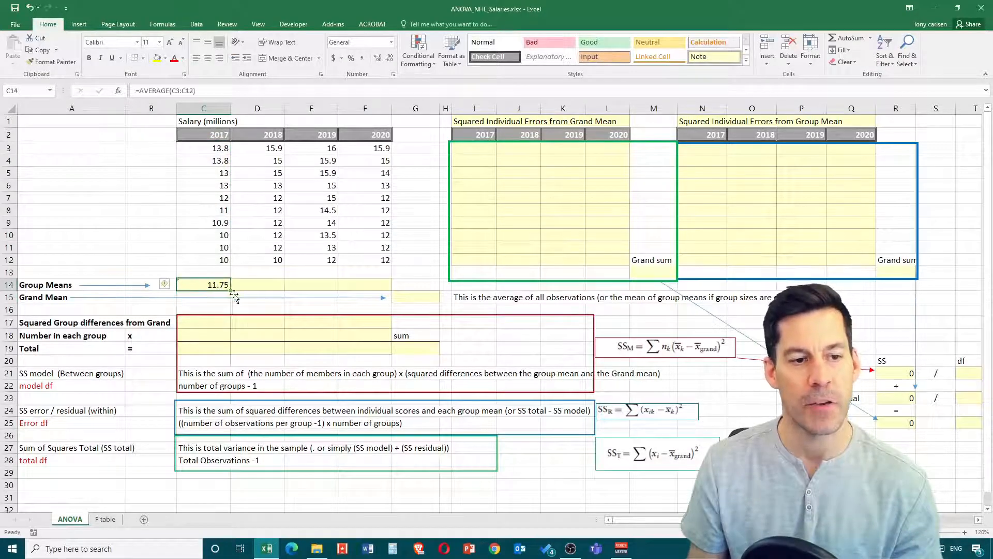
left_click_drag(233, 292, 383, 291)
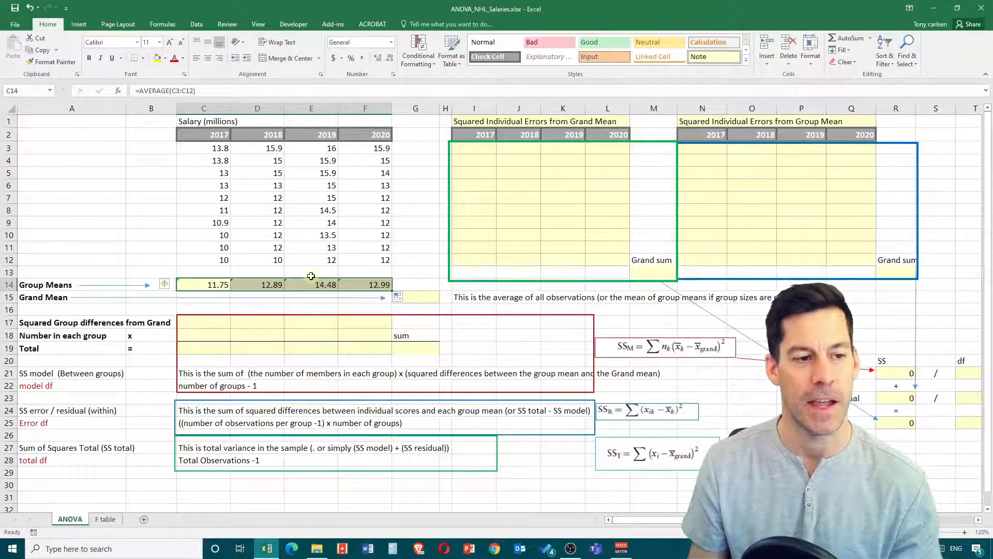
left_click(272, 201)
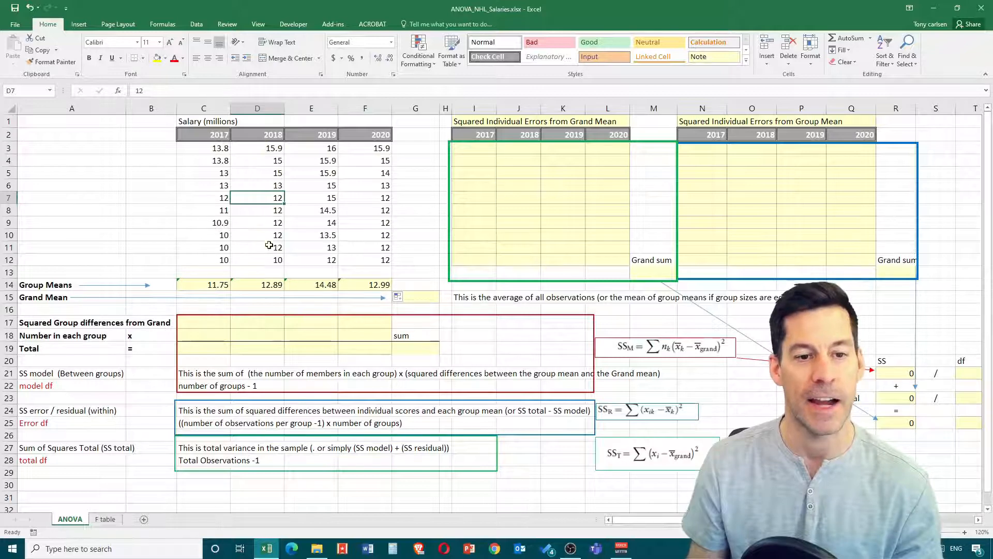
- Calculate the grand mean in G15 as the average of all salaries in C3:F12
left_click(417, 300)
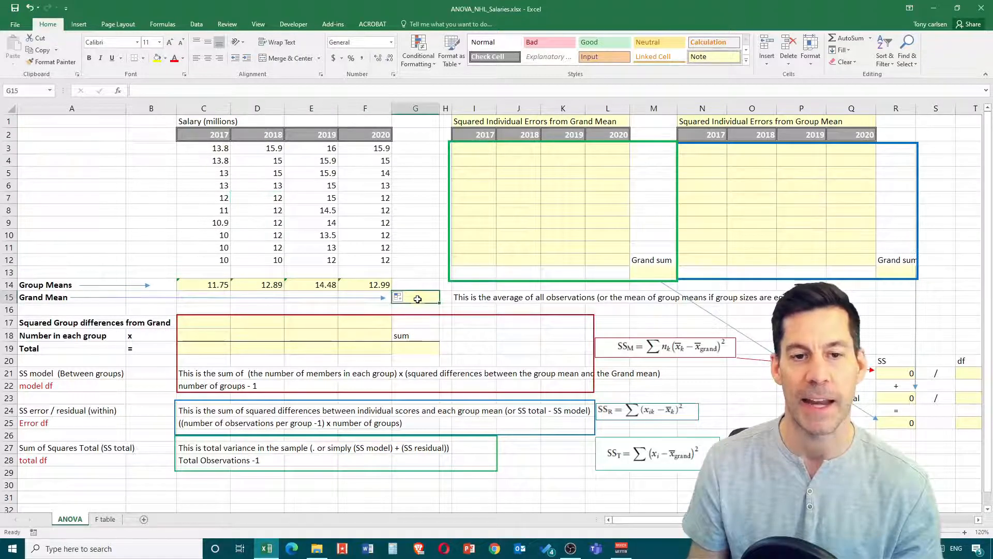
type("=ab")
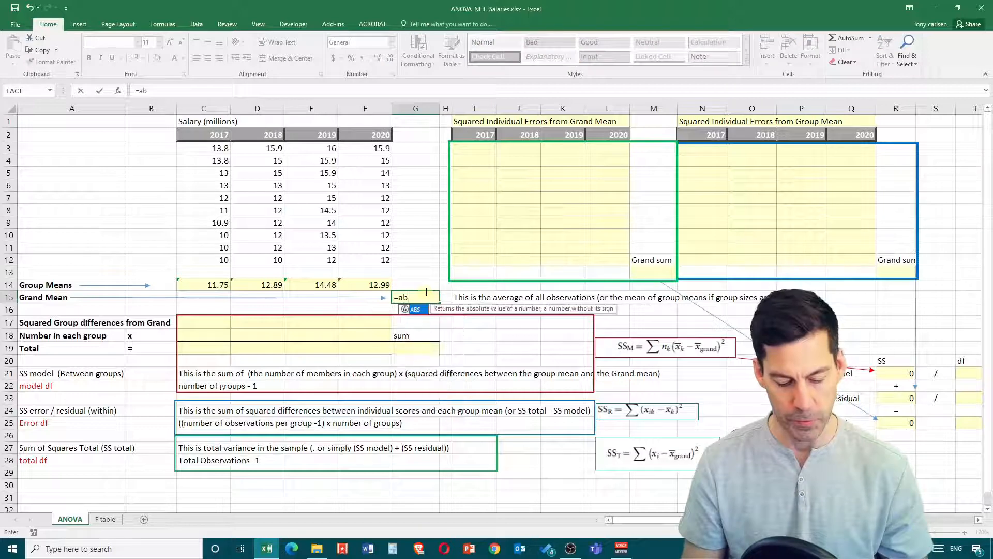
key("BackSpace")
type("ver")
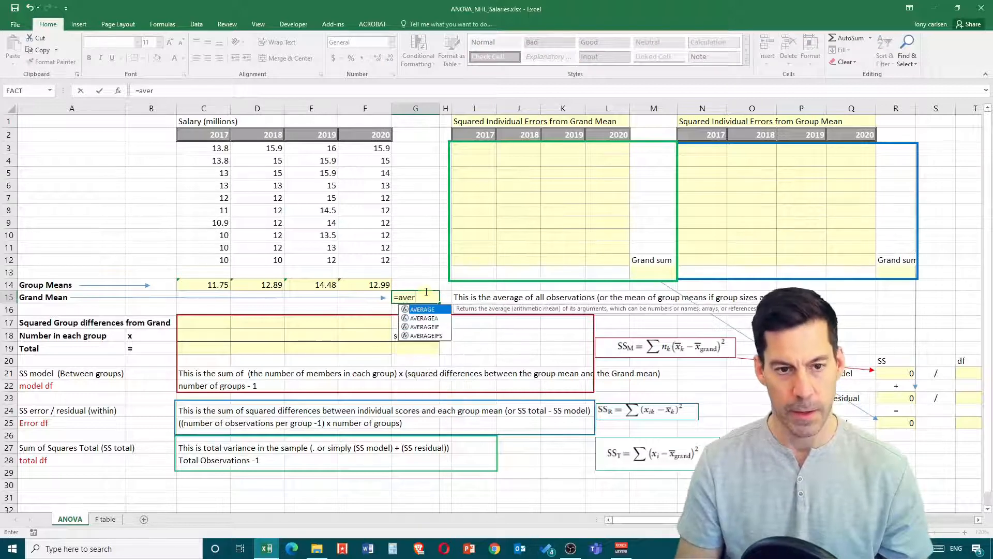
type("age(")
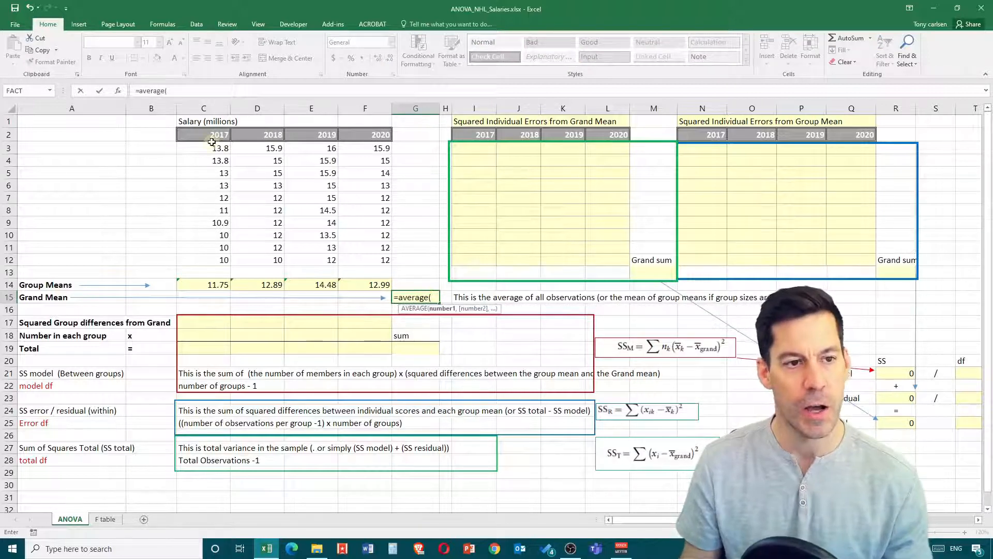
left_click_drag(207, 147, 358, 257)
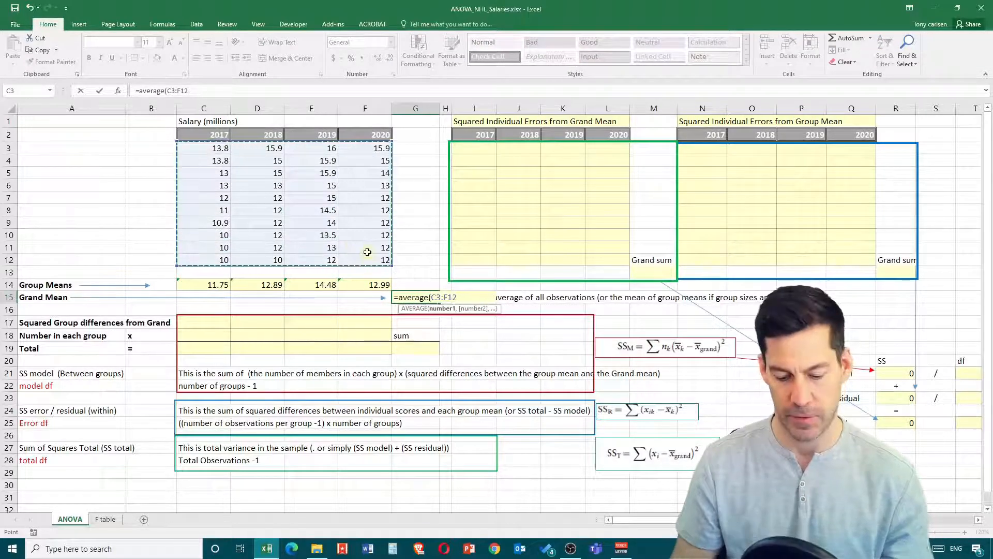
key("Return")
left_click(414, 298)
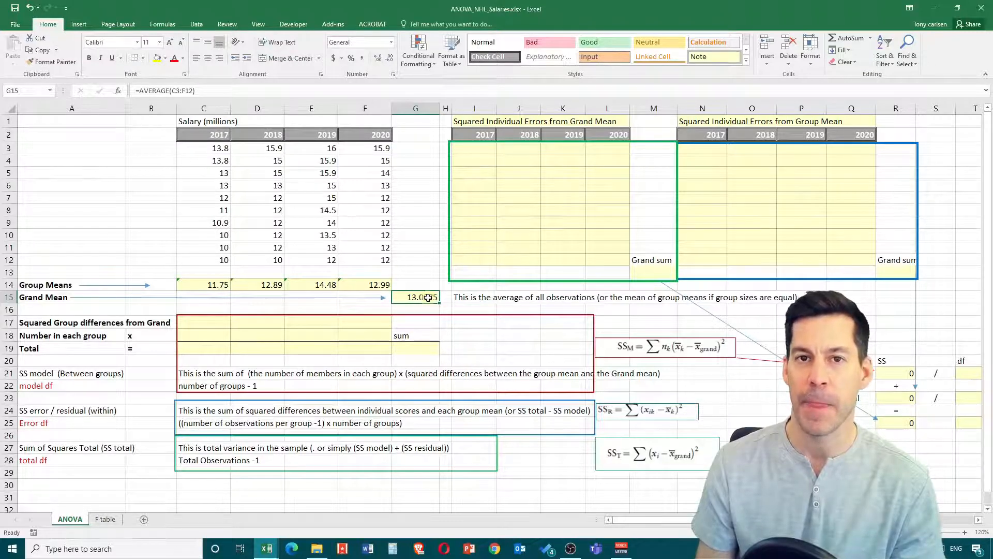
- Enter =(C14-G15)^2 in C17 for the squared difference between the 2017 group mean and the grand mean
left_click(216, 322)
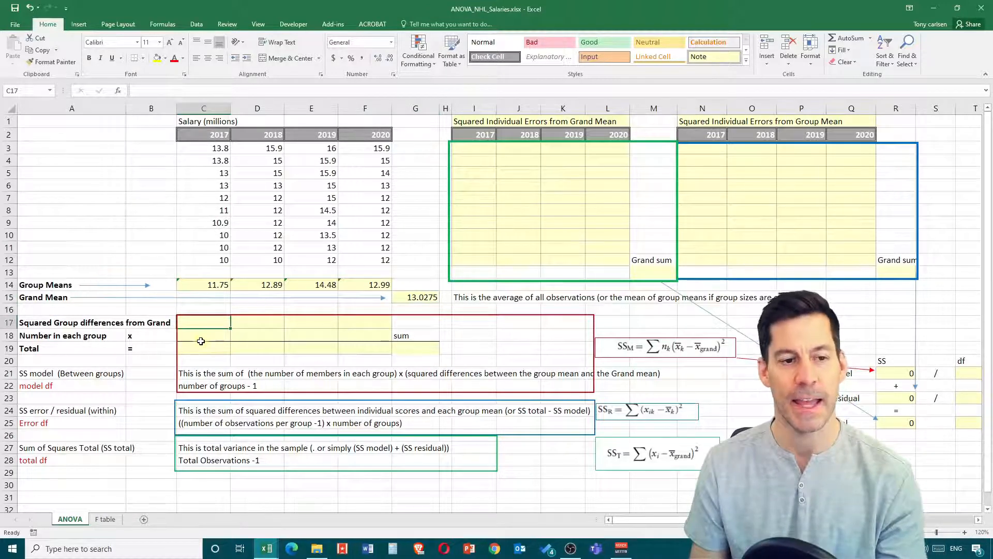
type("=")
left_click(206, 286)
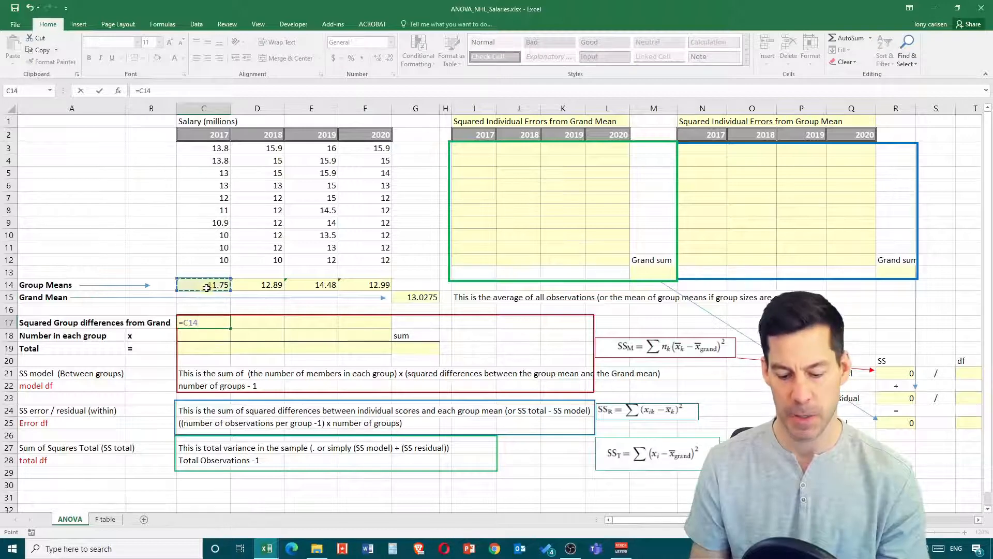
type("-")
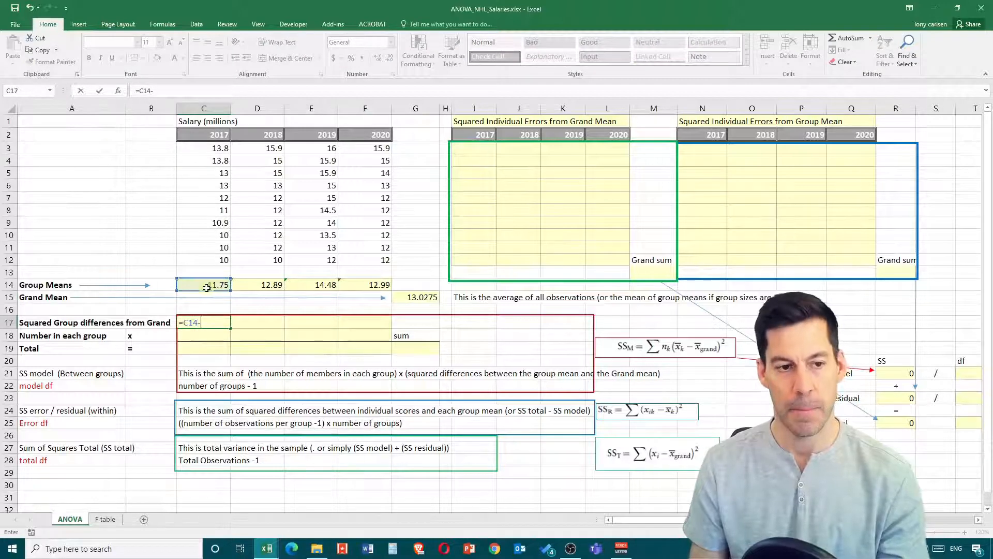
left_click(414, 296)
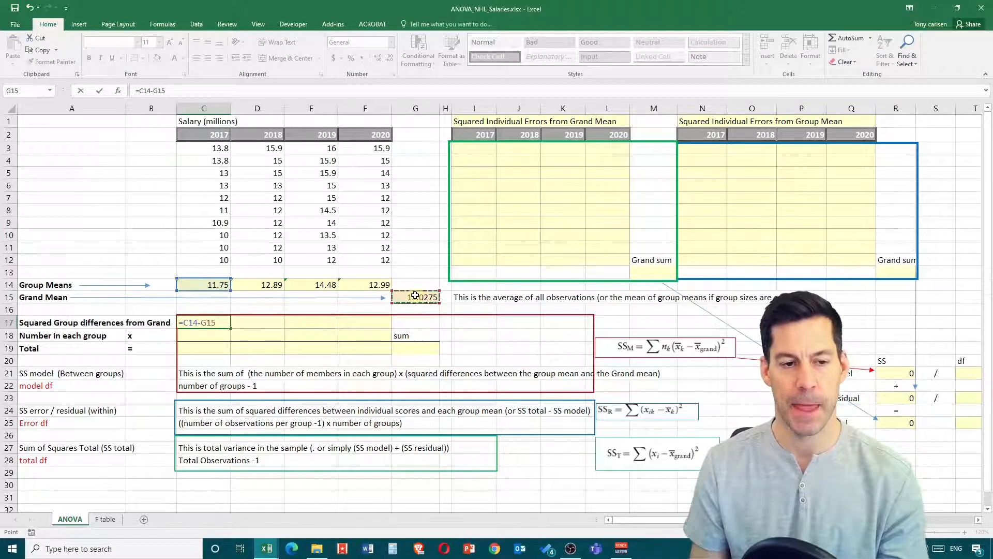
type(")")
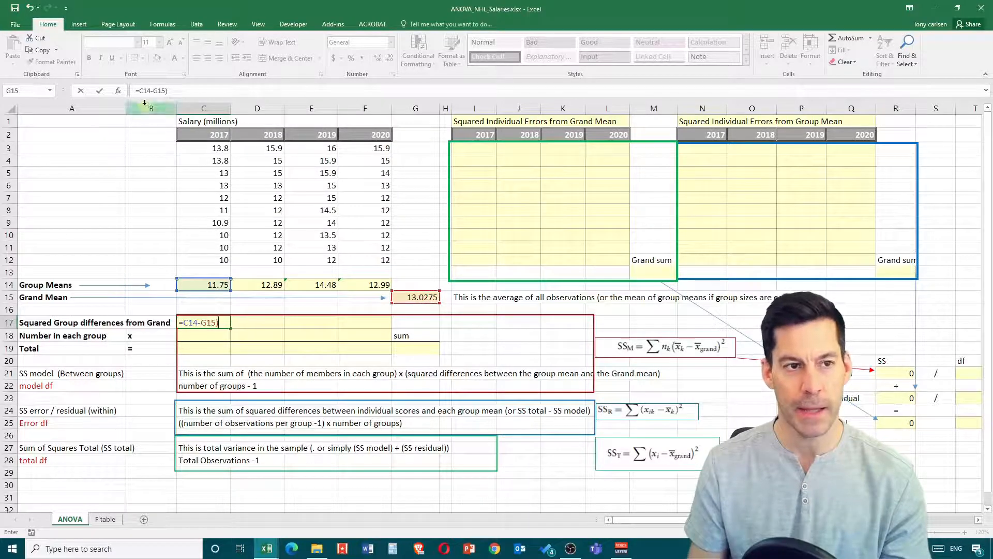
left_click(138, 91)
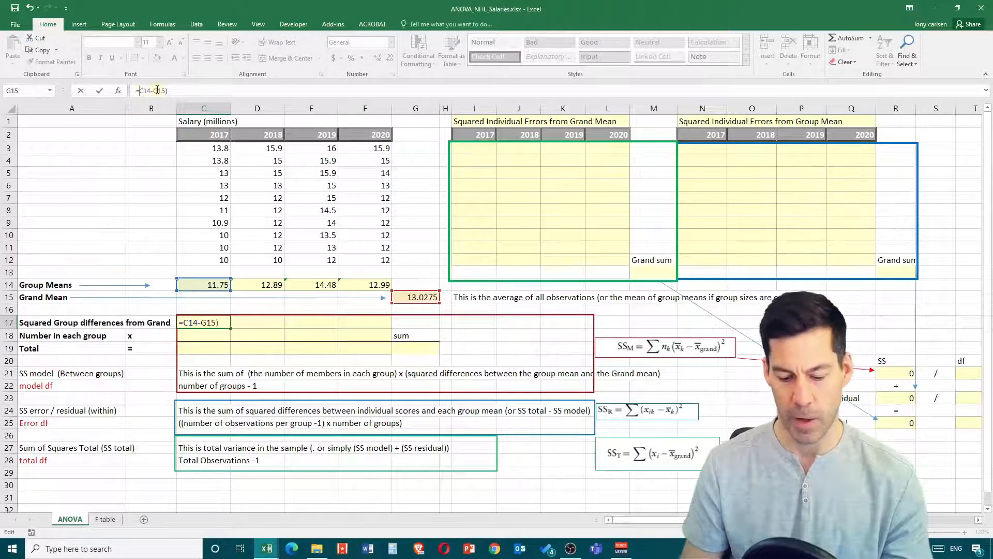
type("(")
left_click(176, 90)
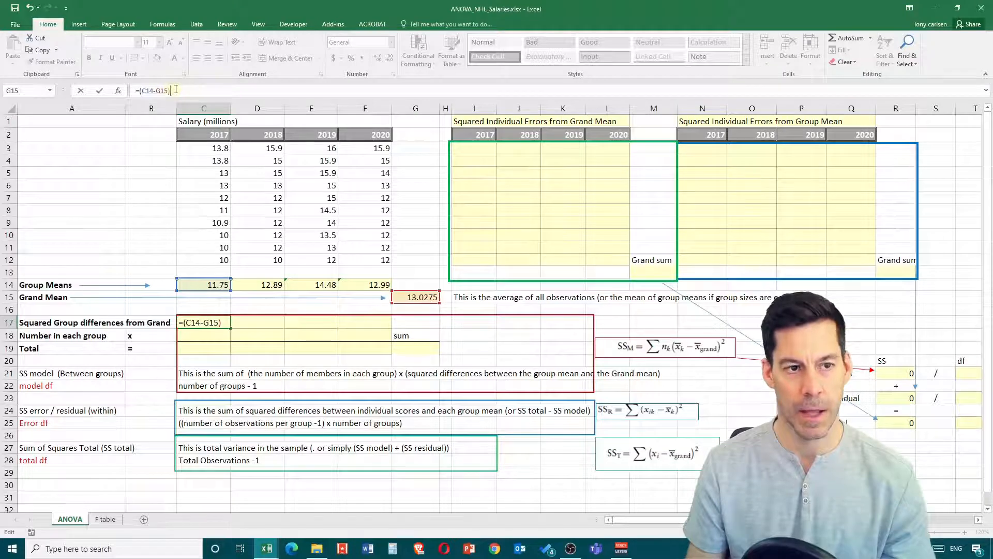
type("^2")
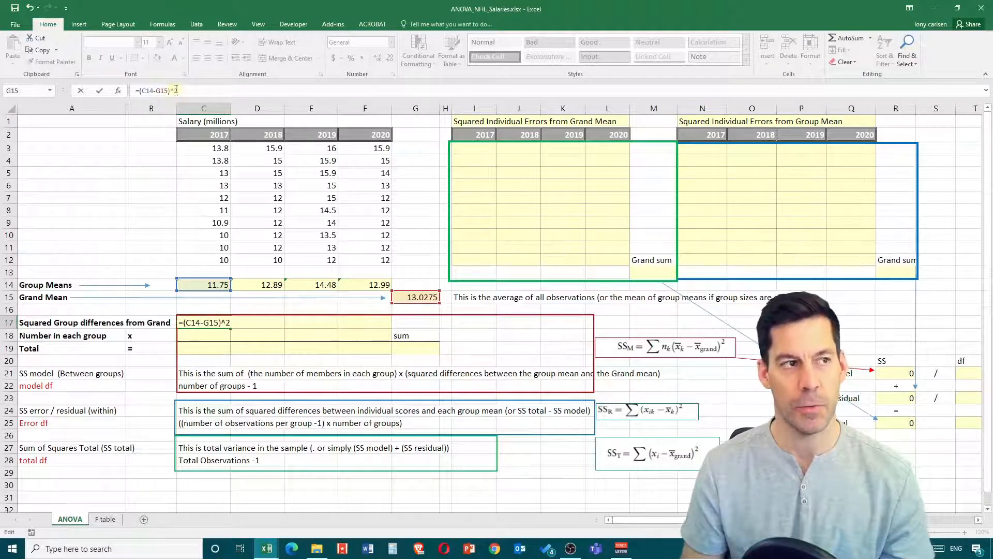
key("Return")
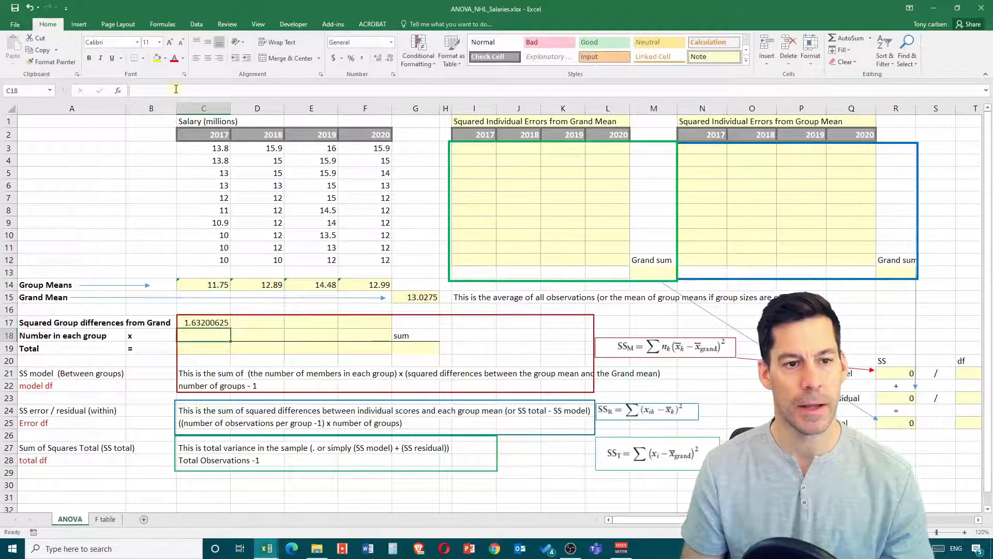
- Make the grand mean reference in C17 absolute so the formula reads =(C14-$G$15)^2
left_click(224, 323)
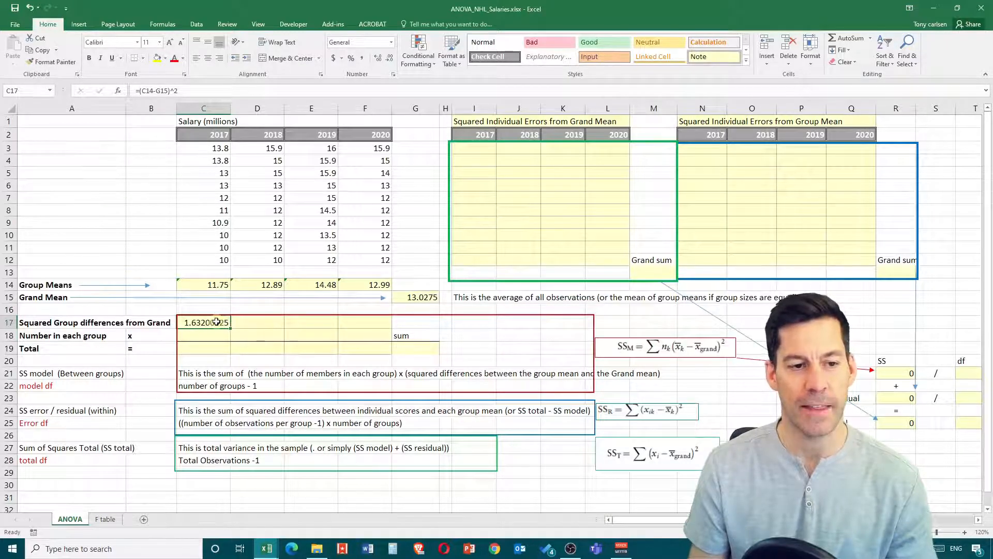
double_click(216, 322)
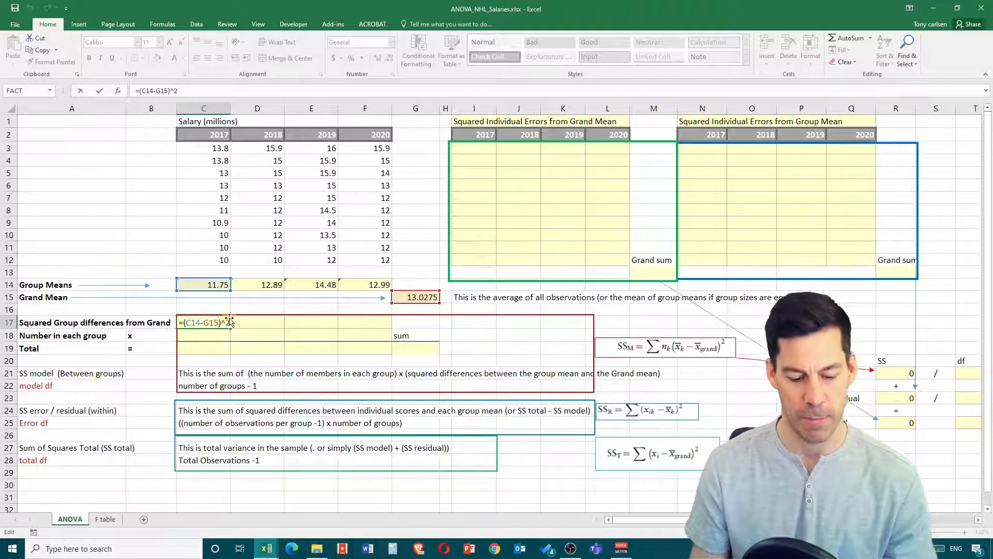
key("F4")
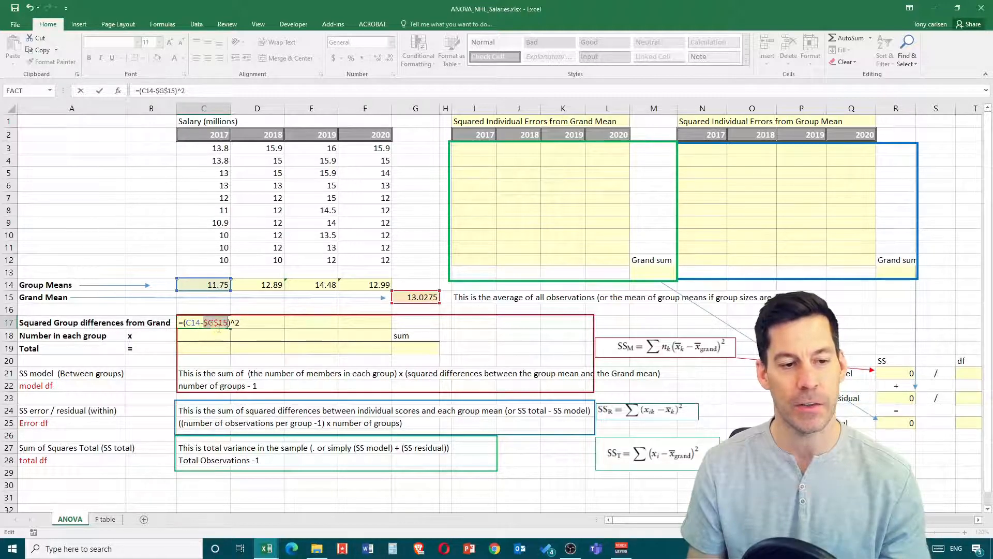
key("Return")
- Fill the squared difference formula from C17 across to F17, checking the references of the copy in D17
left_click(210, 325)
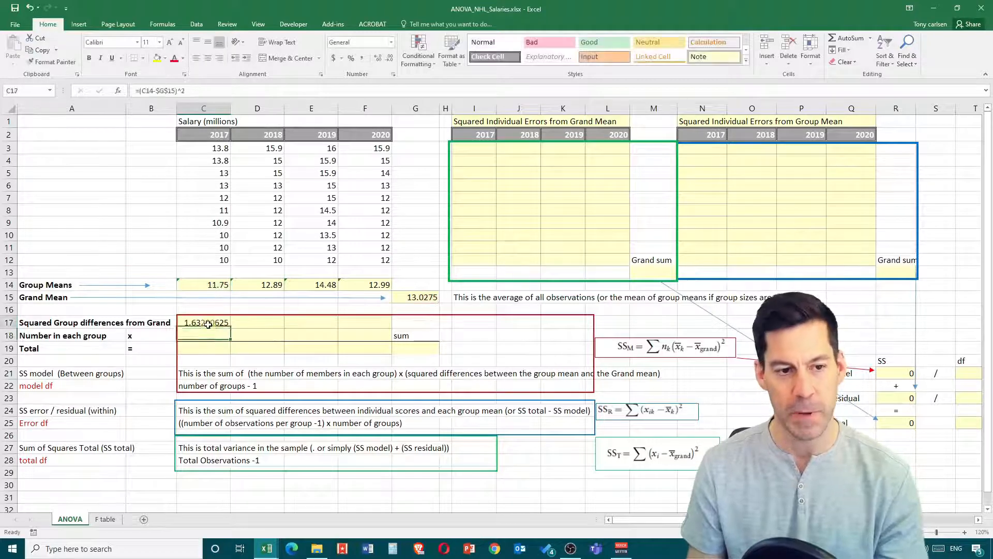
left_click_drag(231, 329, 256, 320)
double_click(256, 320)
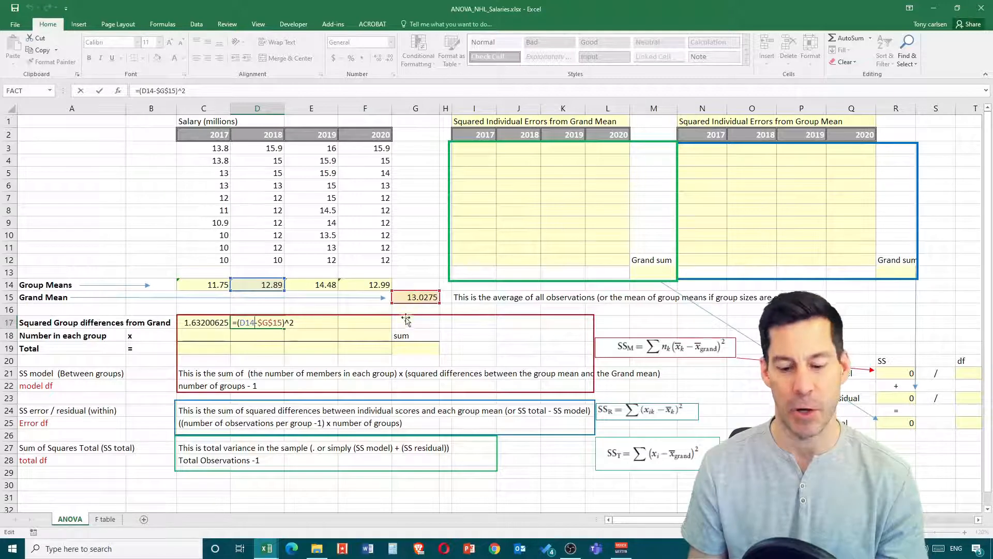
key("Return")
left_click(269, 326)
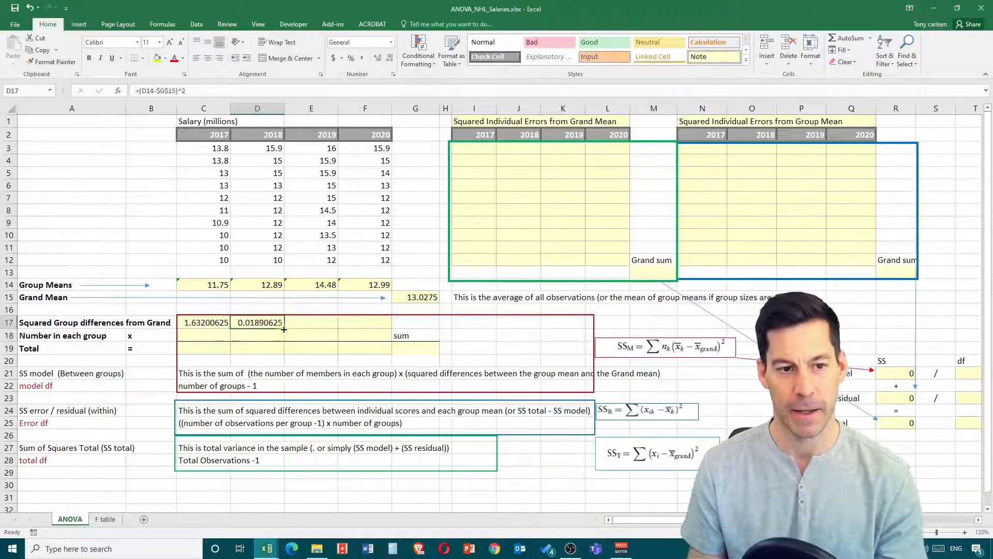
left_click_drag(284, 329, 373, 330)
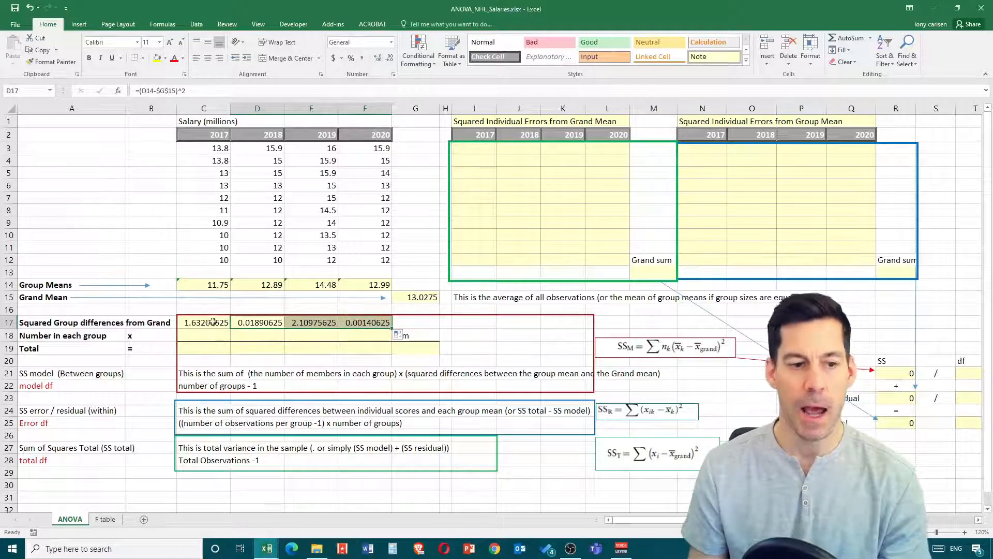
- Count the observations in each group by entering =COUNT(C3:C12) in C18 and filling it across to F18
left_click(200, 333)
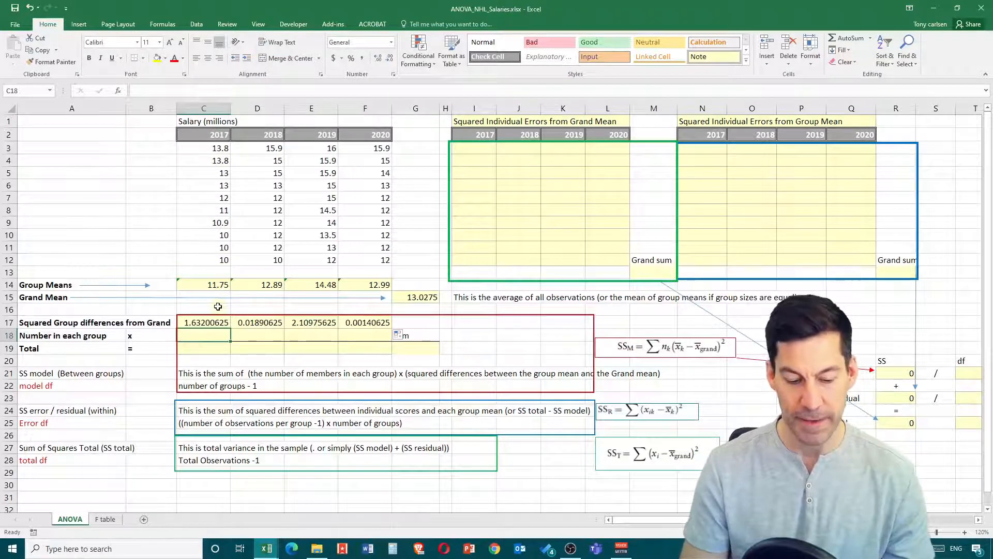
type("=count(")
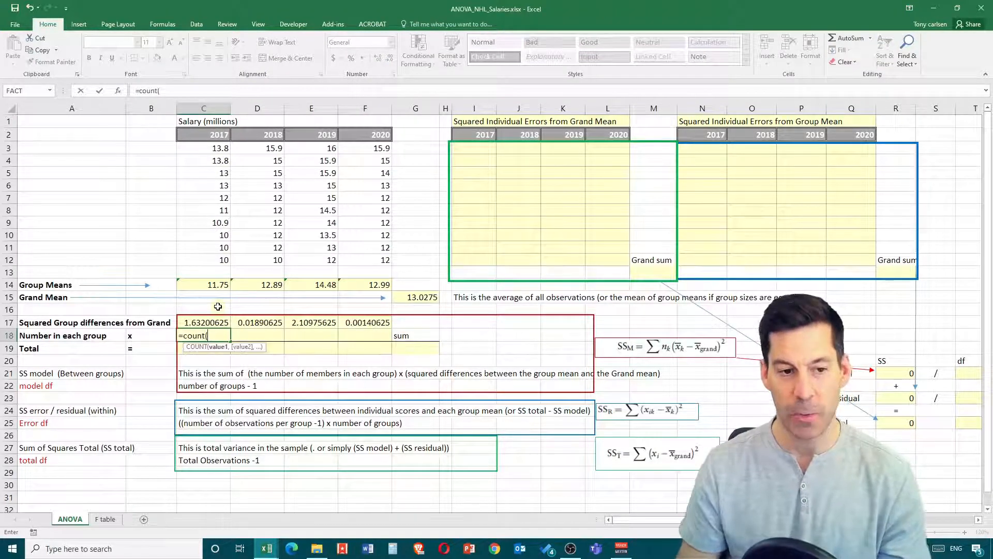
left_click_drag(216, 149, 204, 259)
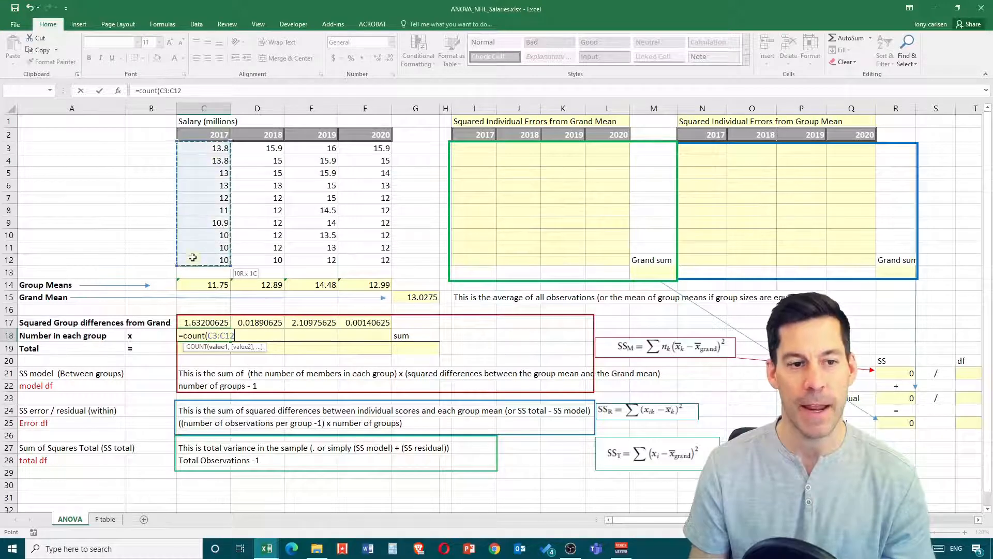
key("Return")
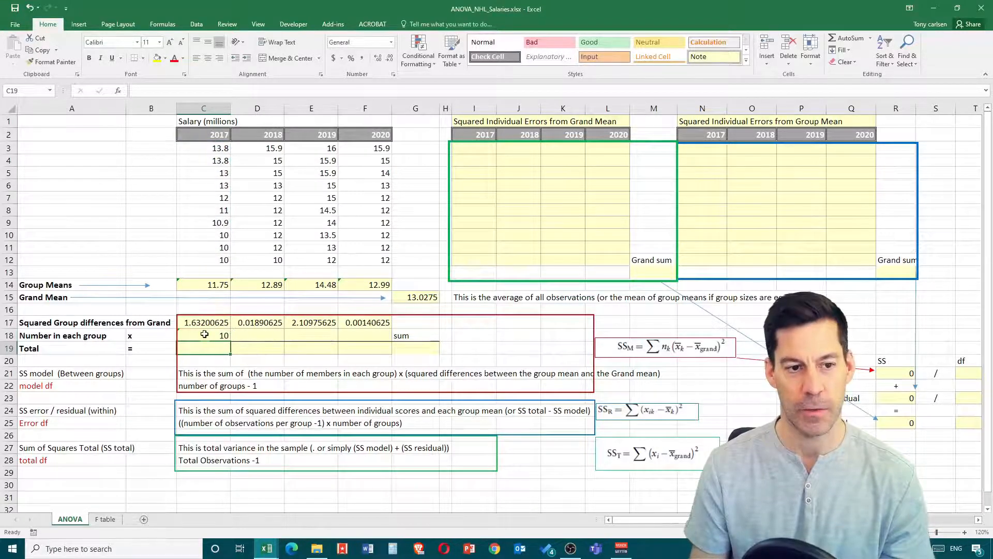
left_click(224, 336)
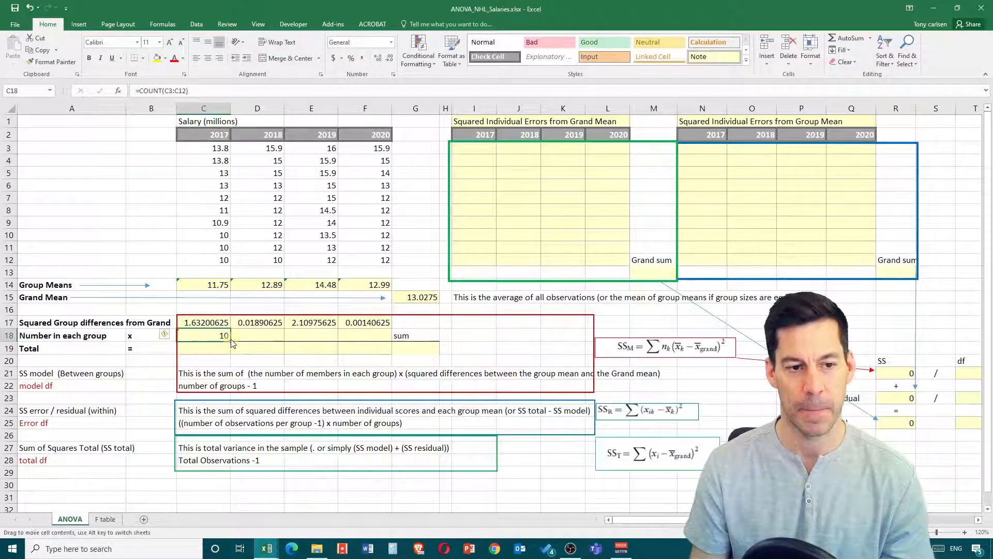
left_click_drag(232, 341, 388, 338)
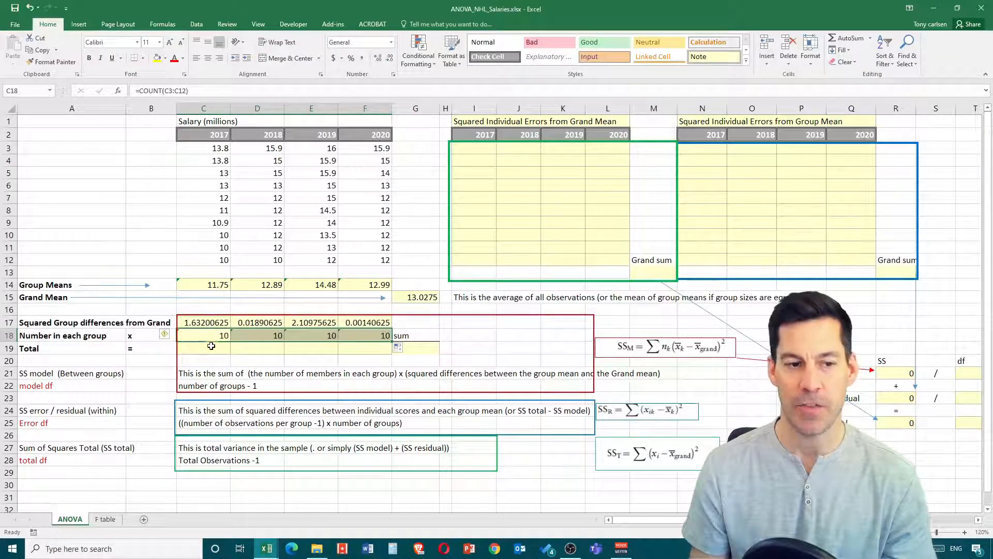
- Multiply each squared group difference by its group size by entering =C17*C18 in C19 and filling it across to F19
left_click(211, 346)
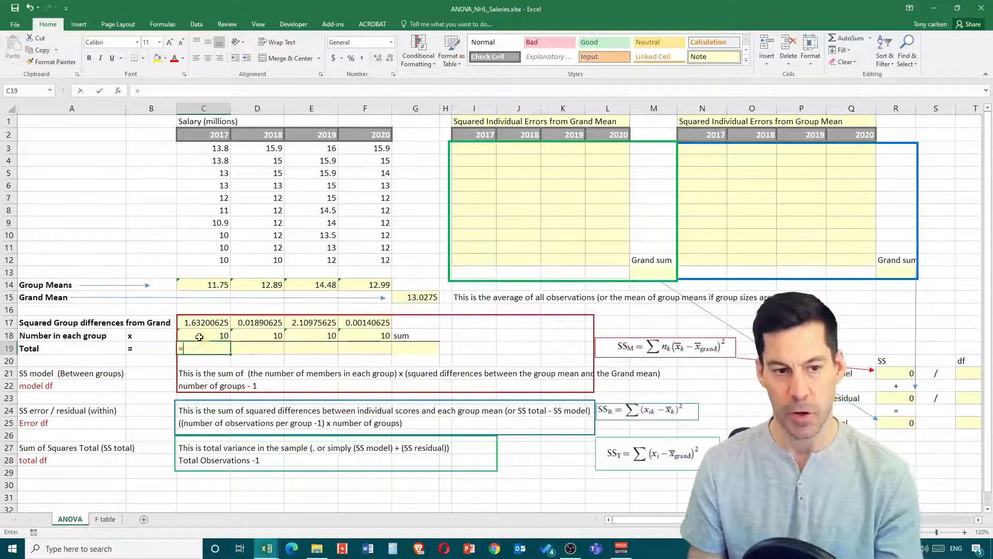
type("=")
left_click(201, 321)
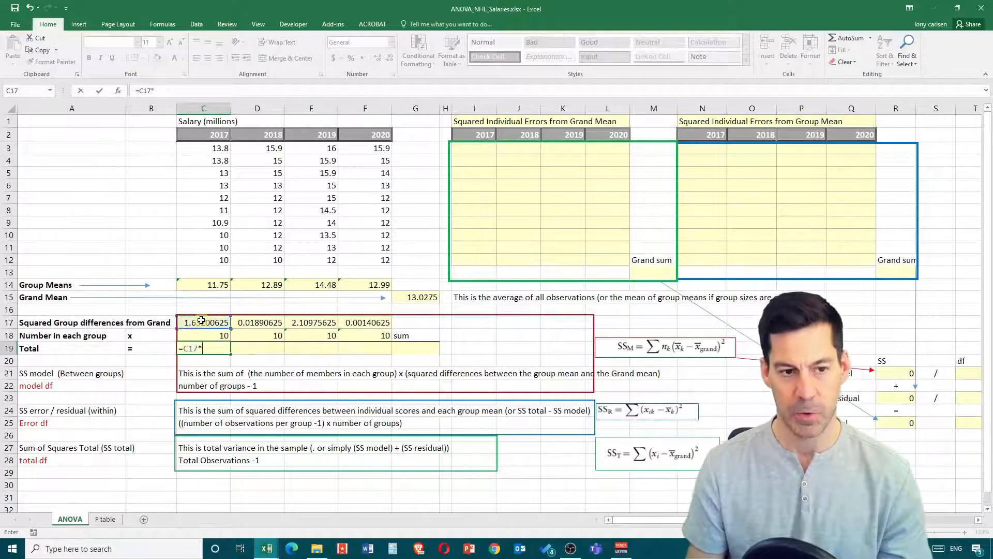
type("*")
left_click(226, 337)
key("Return")
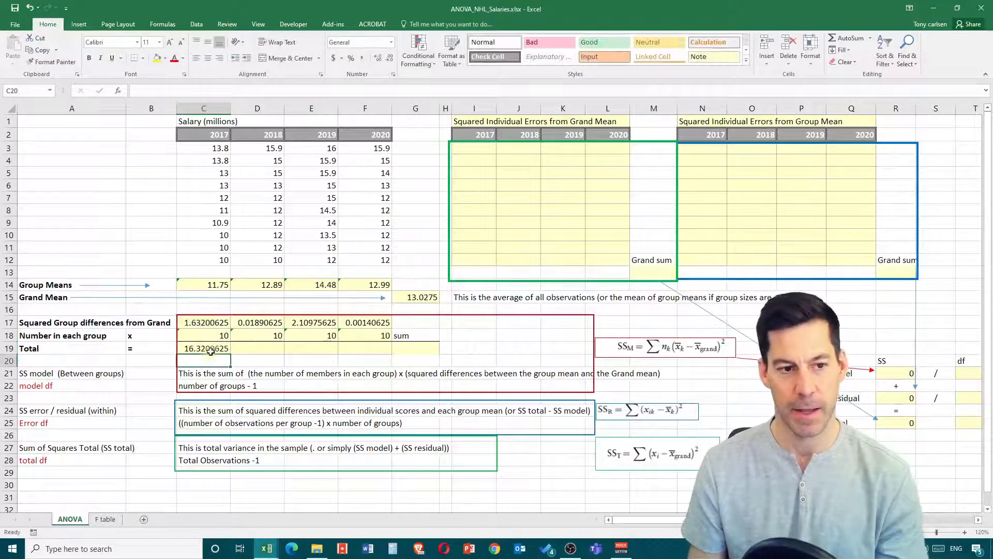
left_click(225, 349)
left_click_drag(233, 351, 382, 344)
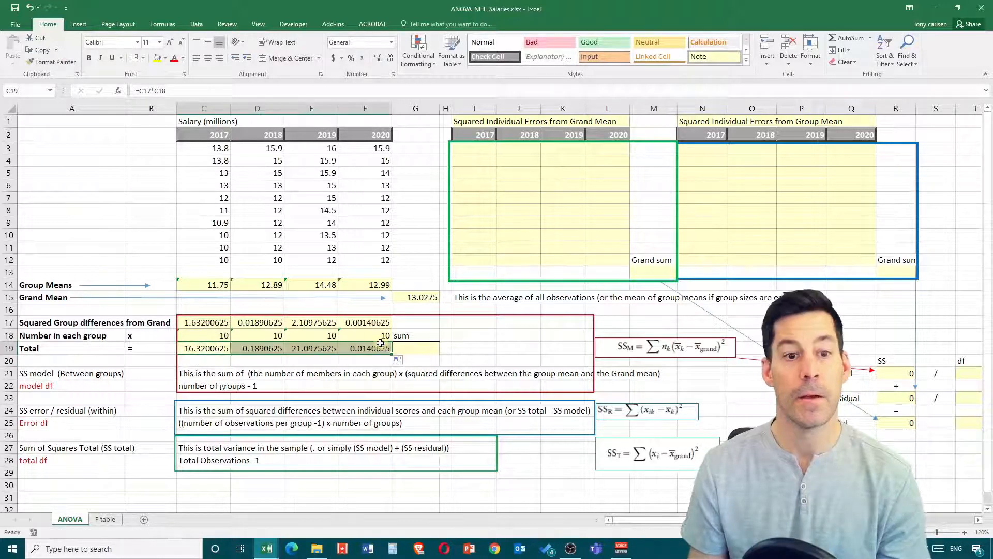
- Sum the group totals C19:F19 in G19 and check the Model entry in the SS column of the ANOVA table
left_click(415, 347)
type("=")
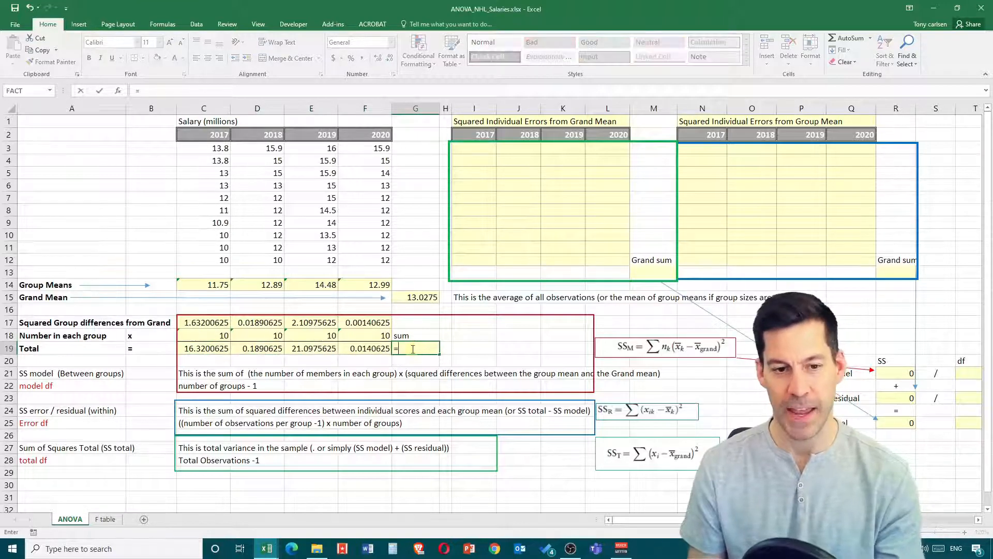
type("sum(")
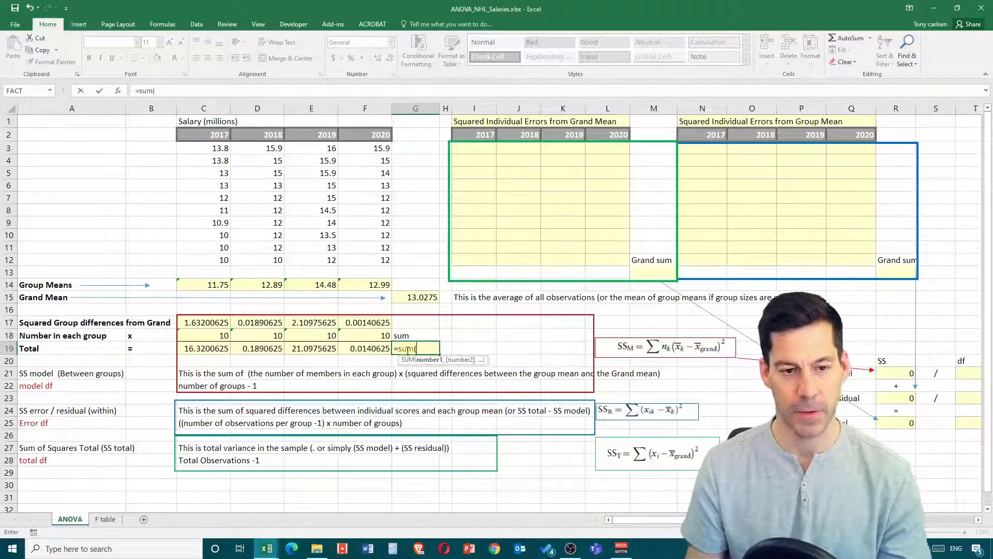
left_click_drag(207, 348, 367, 351)
key("Return")
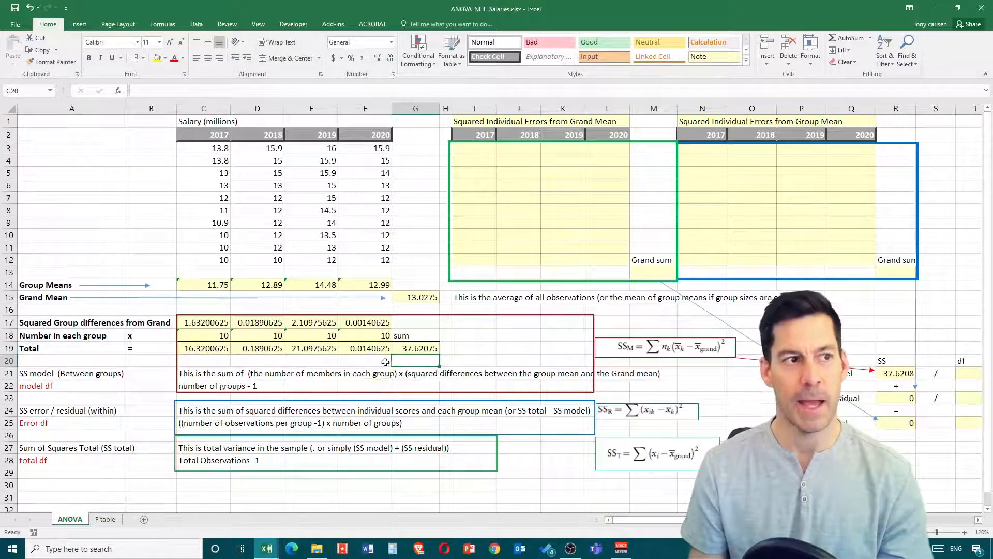
left_click_drag(649, 519, 669, 519)
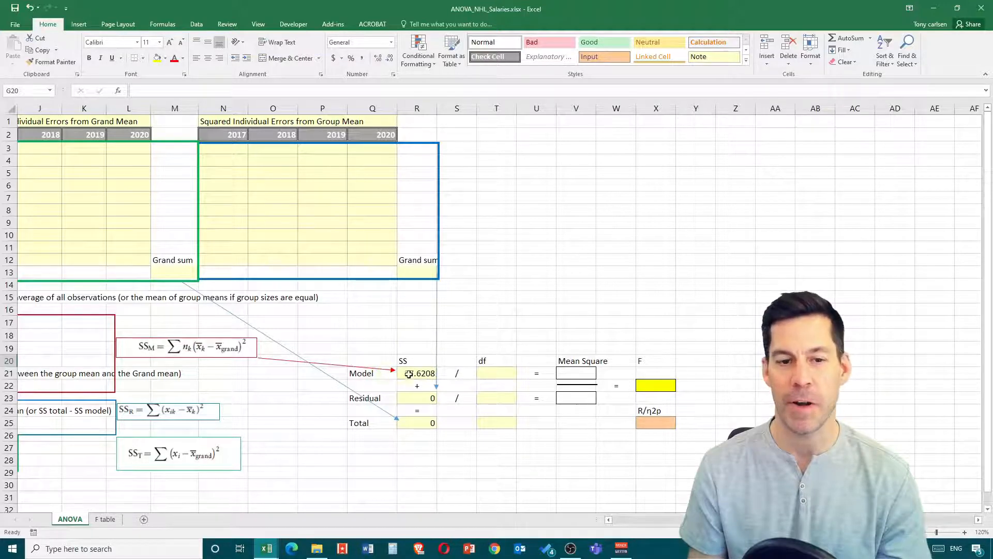
left_click_drag(750, 519, 542, 546)
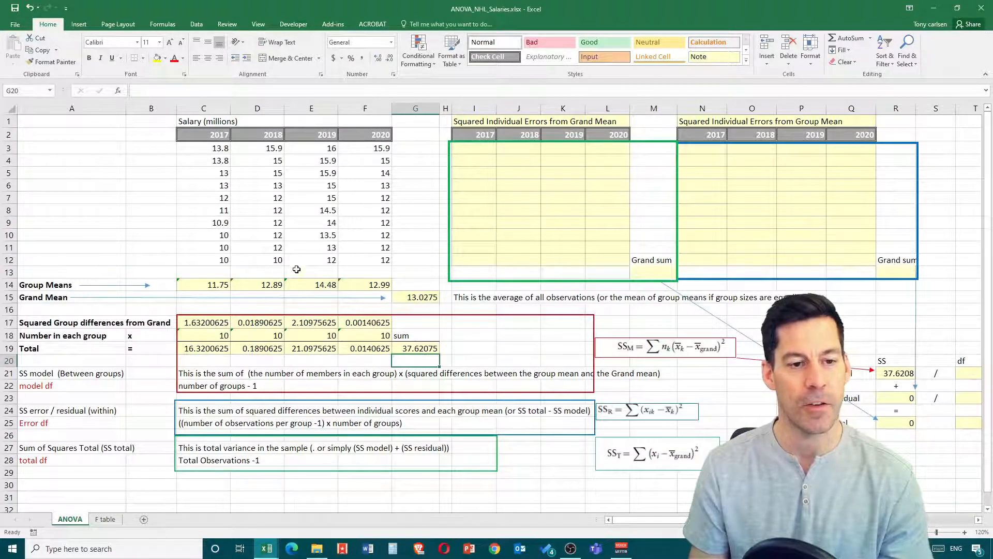
- Enter =(C3-$G$15)^2 in I3 for the squared error of the first 2017 salary from the grand mean
left_click(471, 152)
type("=")
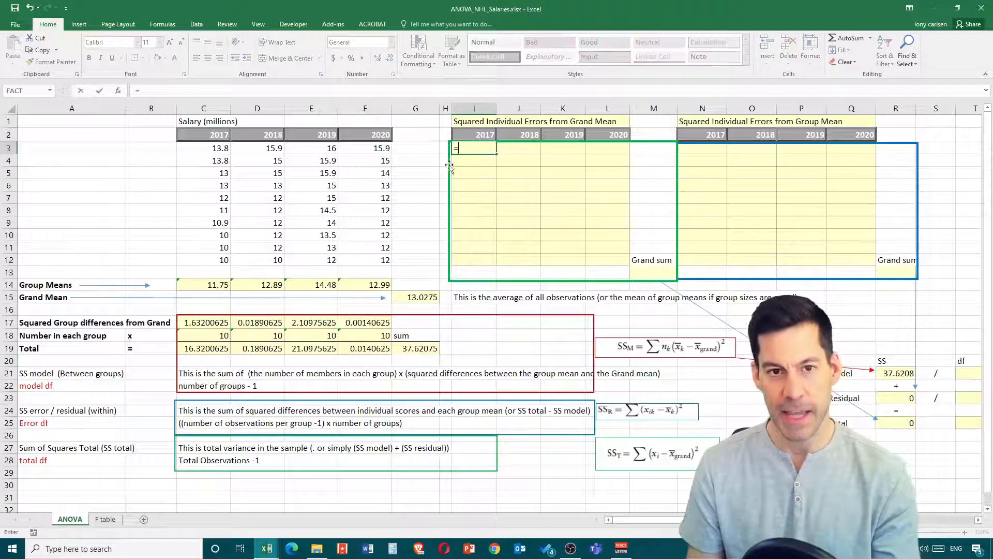
left_click(212, 150)
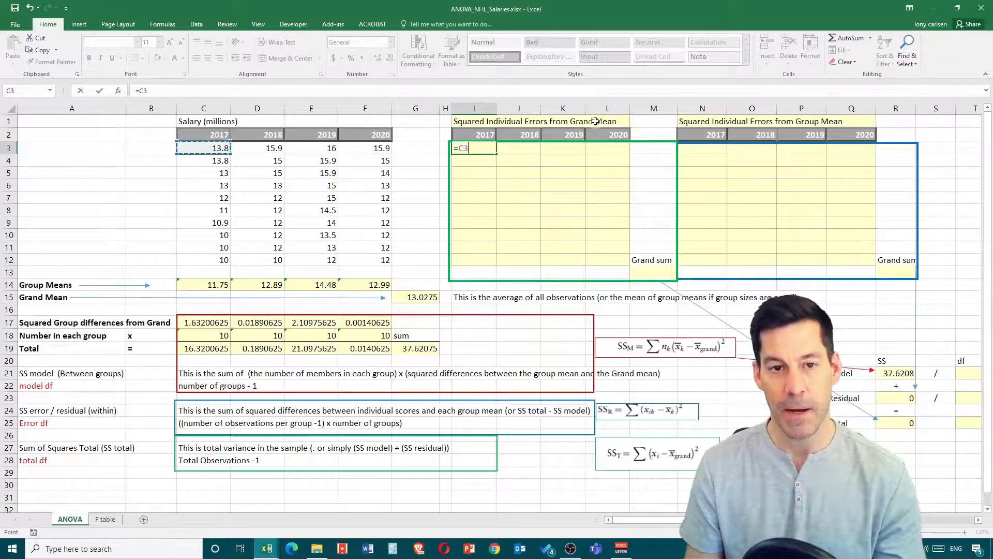
type("-")
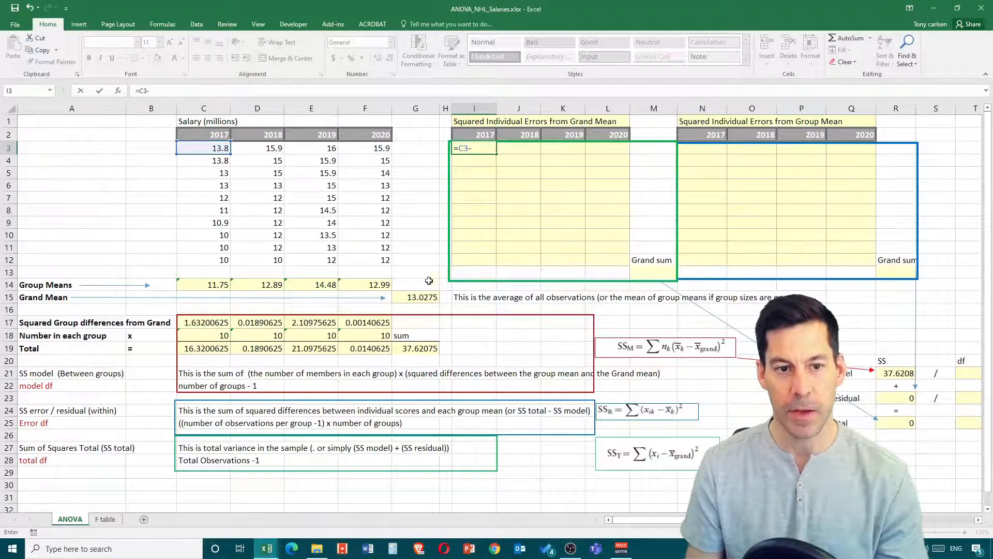
left_click(419, 298)
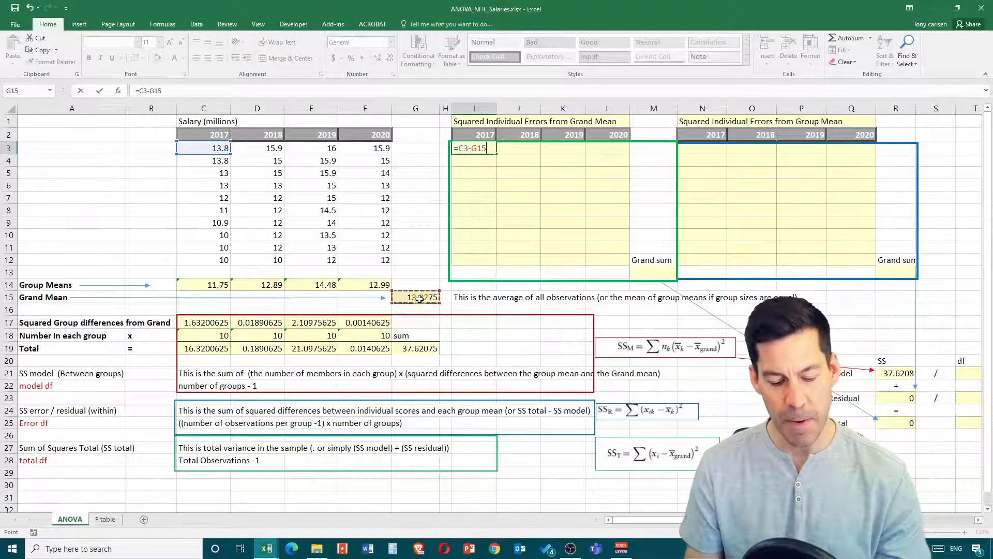
key("F4")
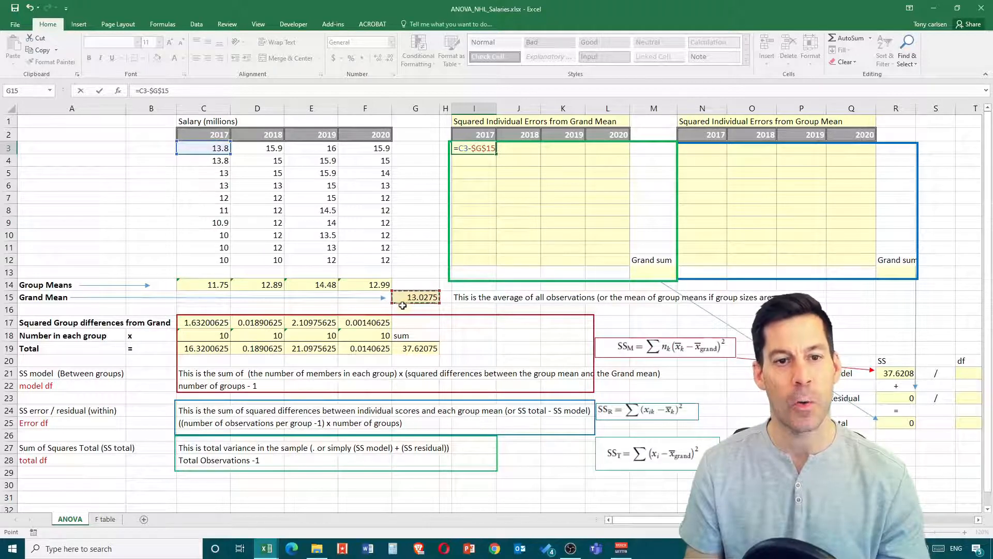
type(")")
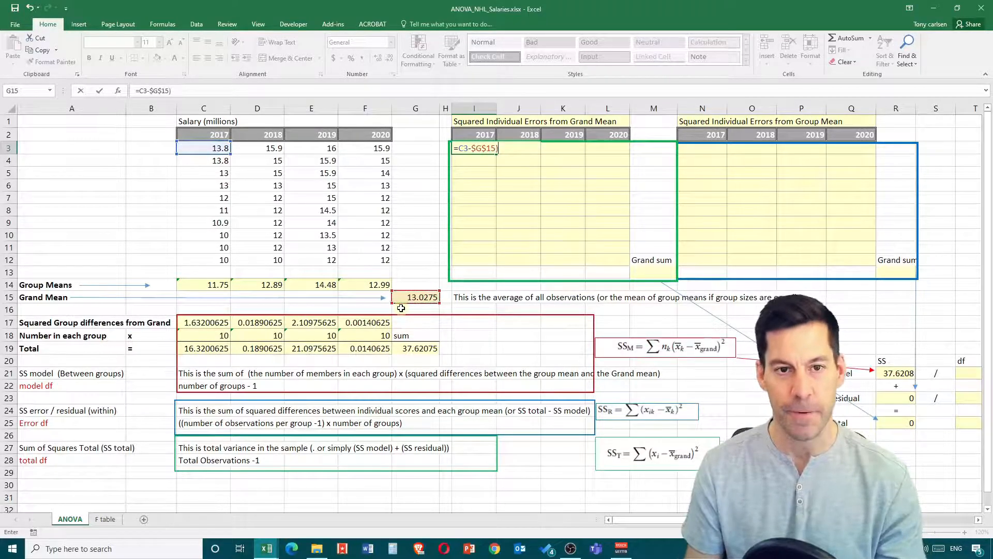
left_click(139, 90)
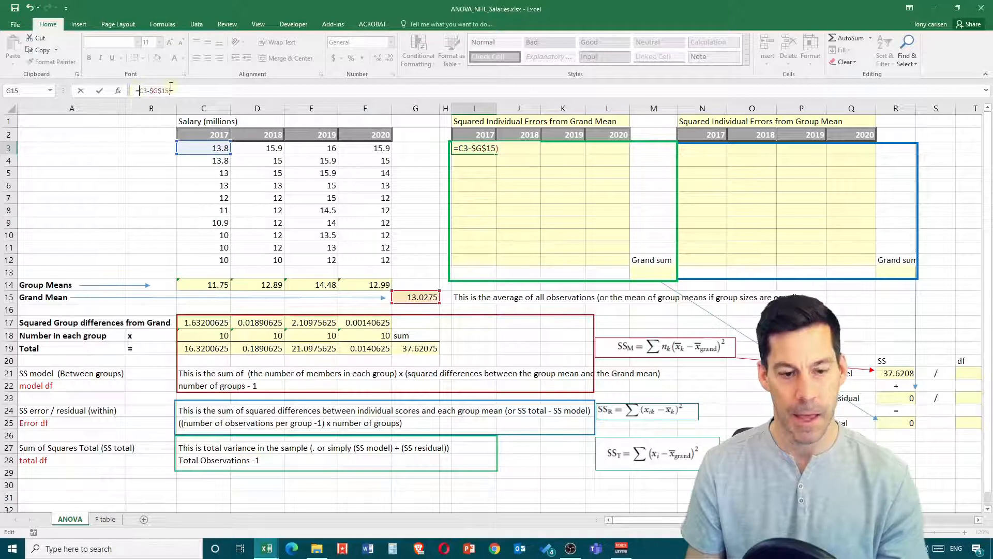
type("(")
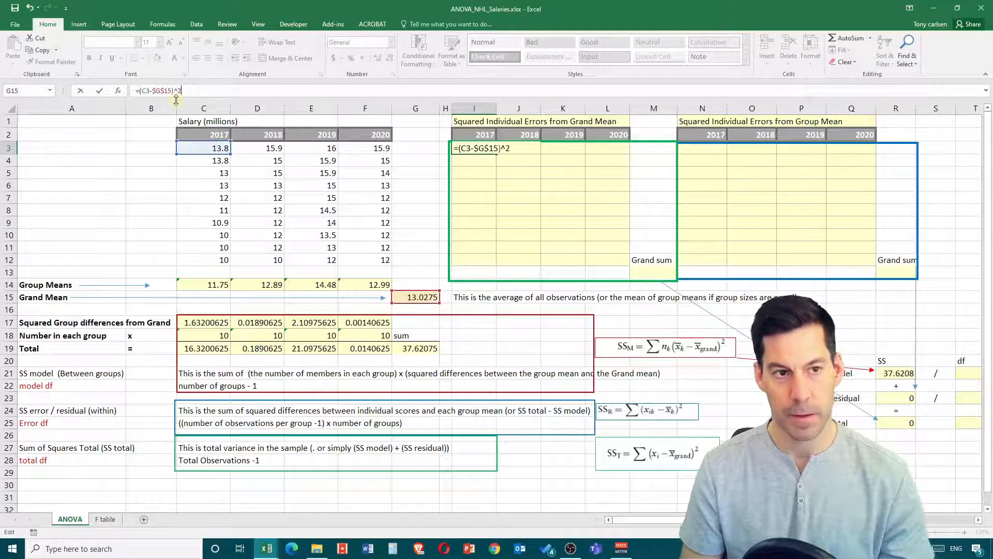
type("^2")
key("Return")
- Fill the I3 formula across to L3 and down to row 12, checking the references of the copy in L3
left_click(481, 148)
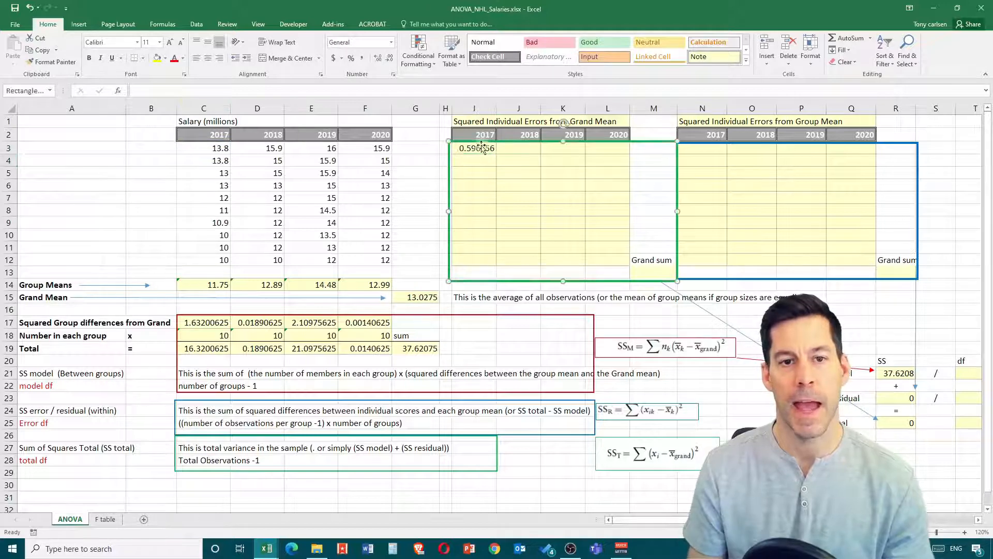
key("Escape")
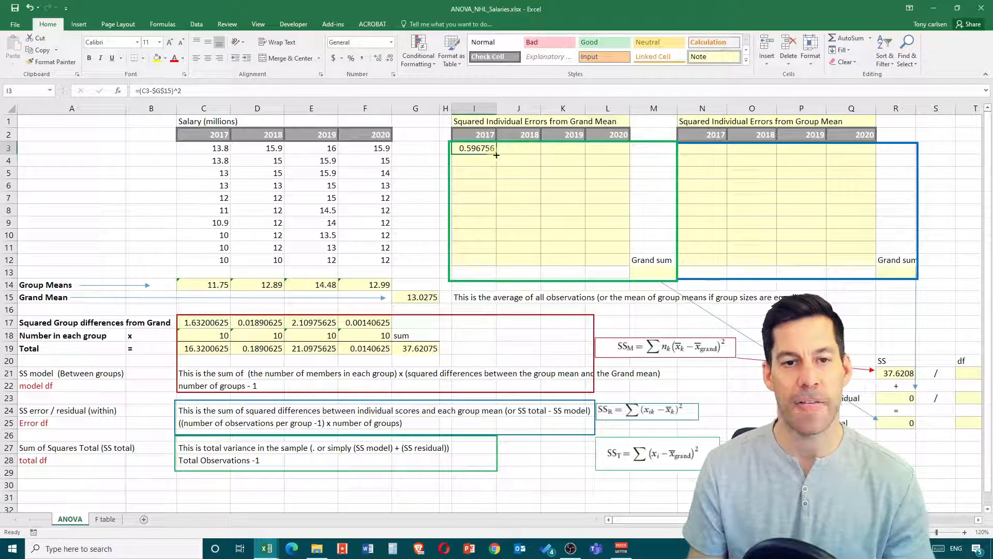
left_click_drag(496, 155, 615, 149)
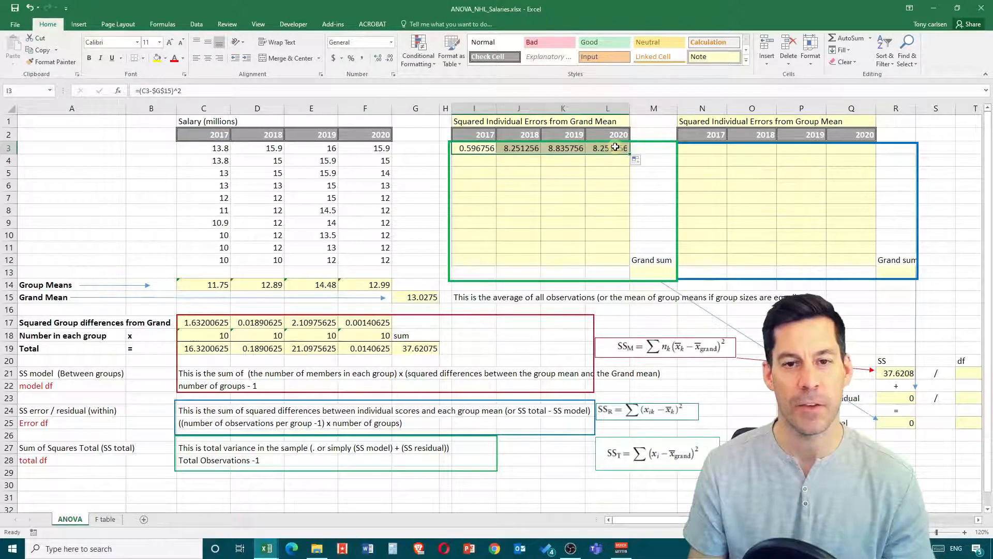
double_click(615, 148)
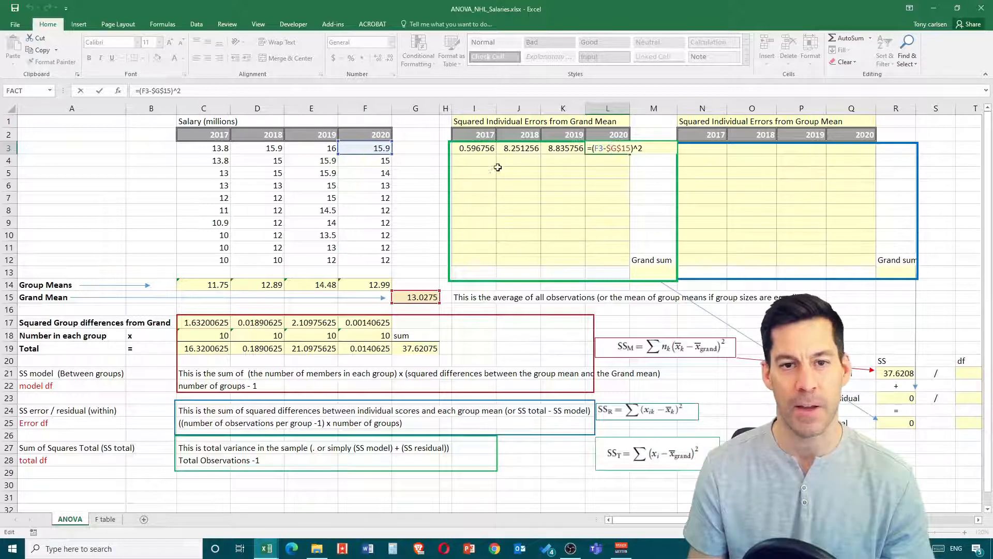
key("Return")
left_click_drag(485, 149, 626, 266)
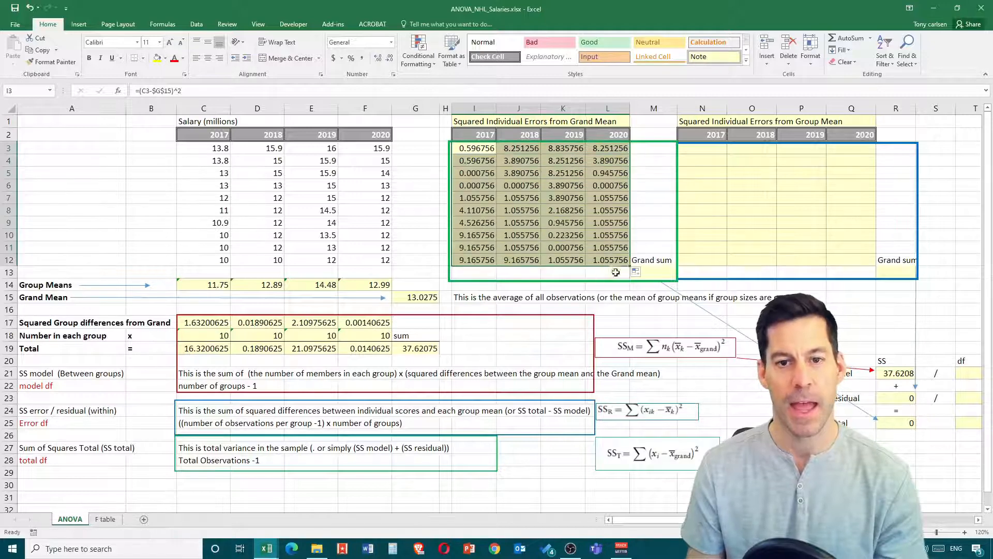
- Add up all squared errors from the grand mean by entering a SUM of I3:L12 in the grand sum cell M13
left_click(651, 273)
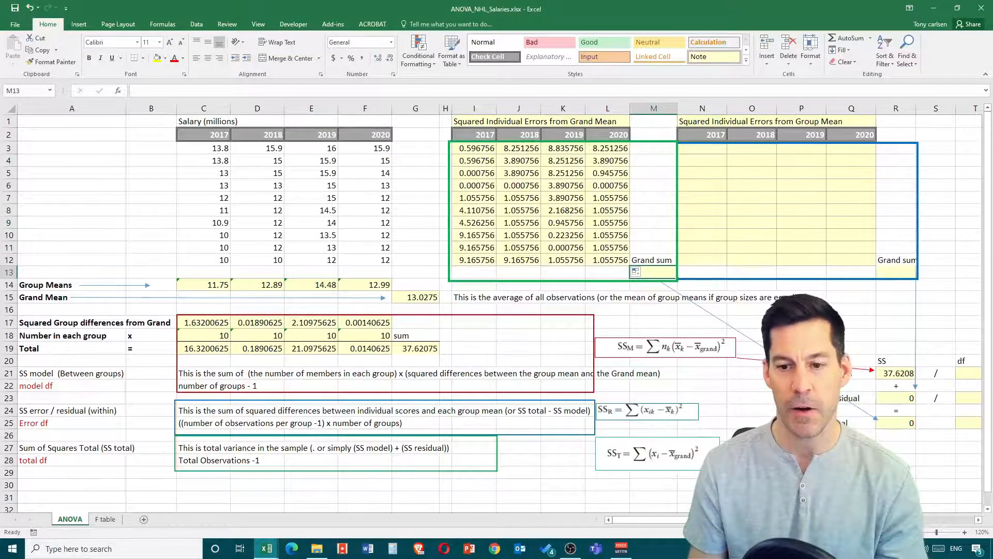
scroll(515, 341, "right", 3)
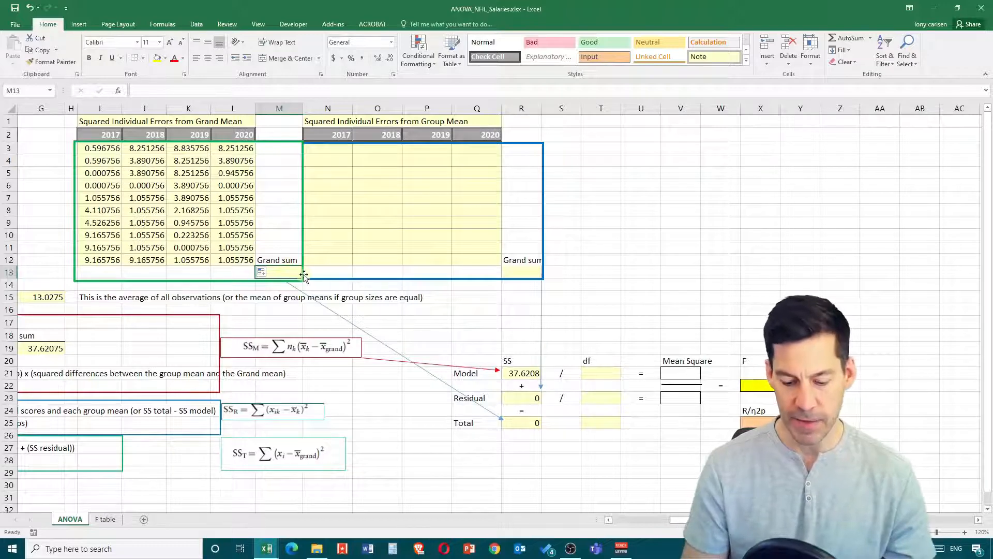
type("=sum(")
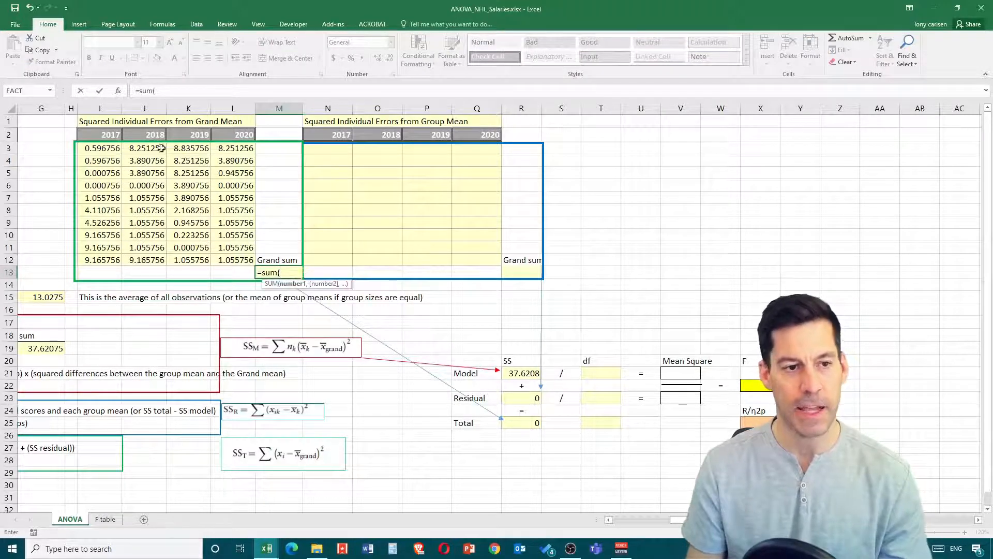
left_click_drag(93, 147, 235, 259)
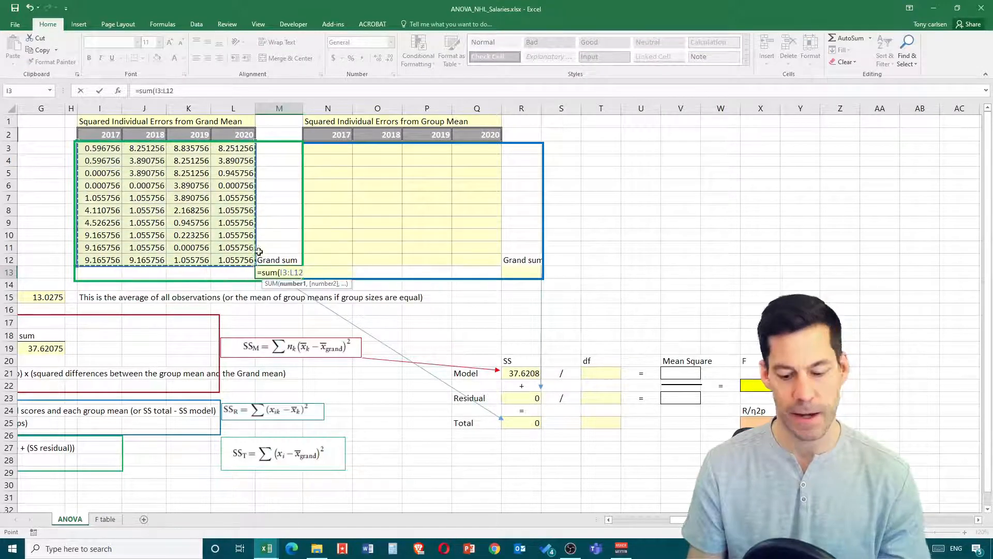
key("Return")
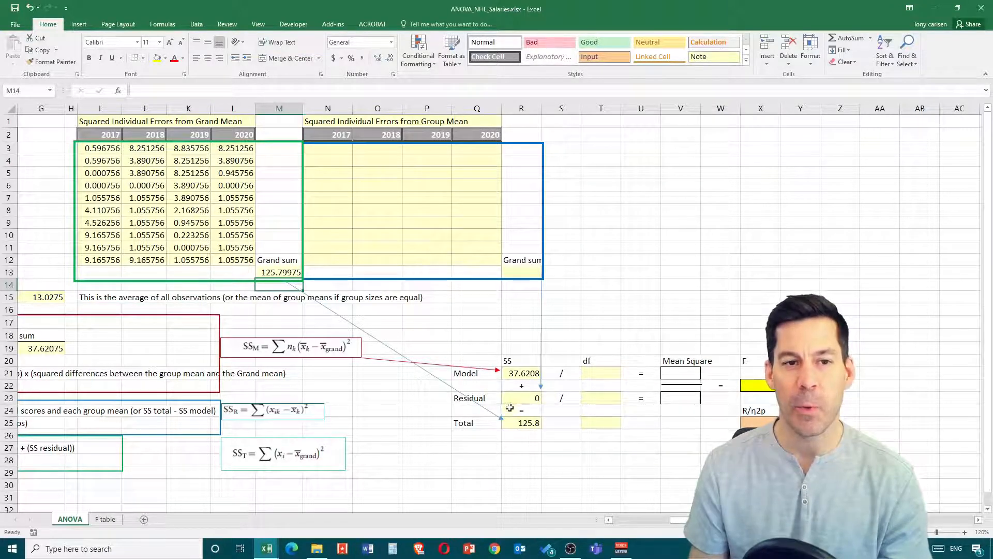
- Enter =(C3-C14)^2 in N3 for the squared error of the first 2017 salary from its group mean
left_click_drag(680, 523, 654, 517)
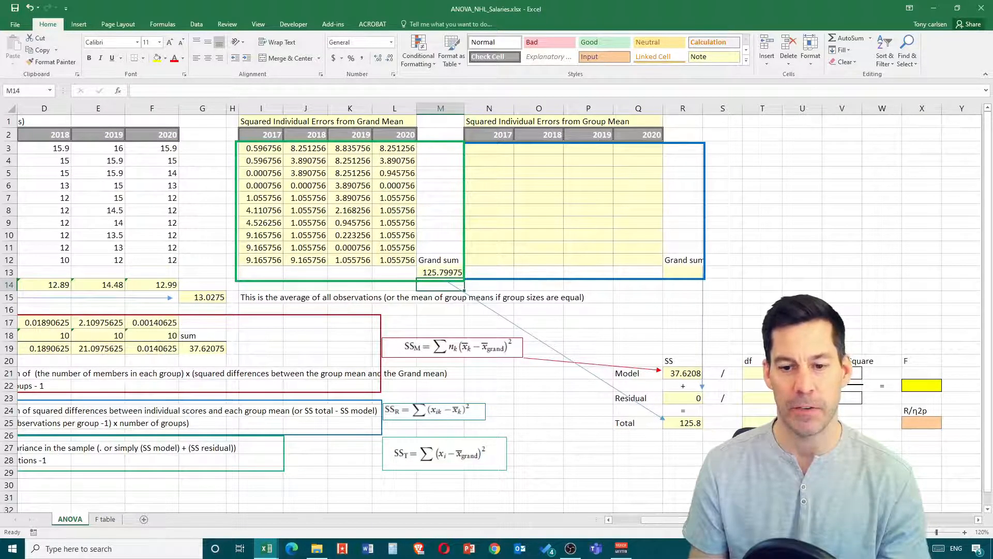
scroll(510, 316, "right", 3)
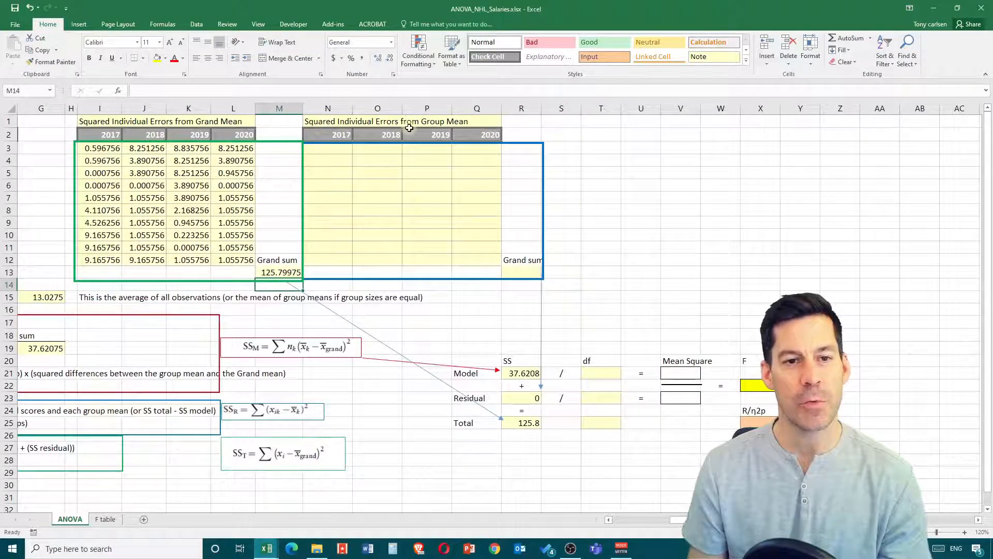
scroll(117, 279, "left", 5)
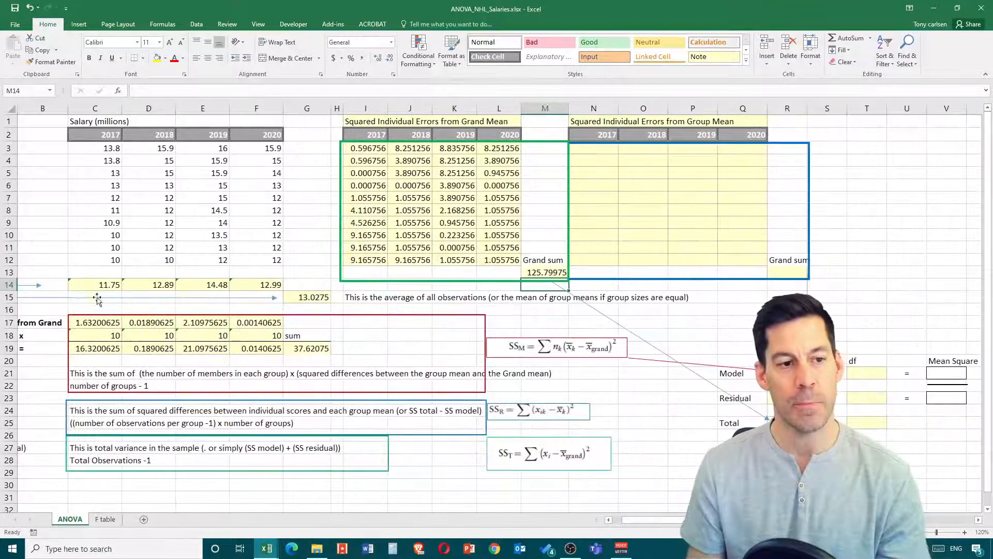
left_click(597, 147)
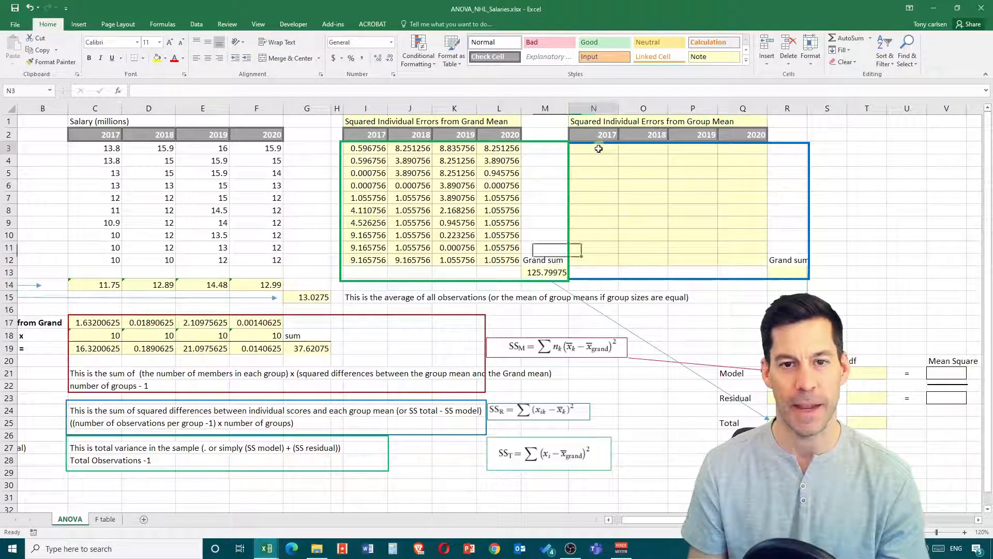
type("=")
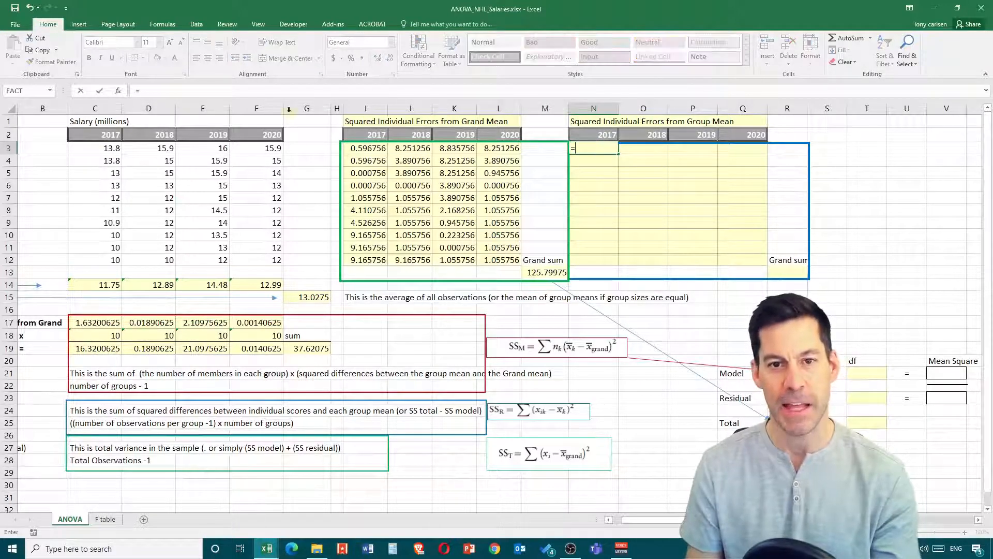
left_click(99, 151)
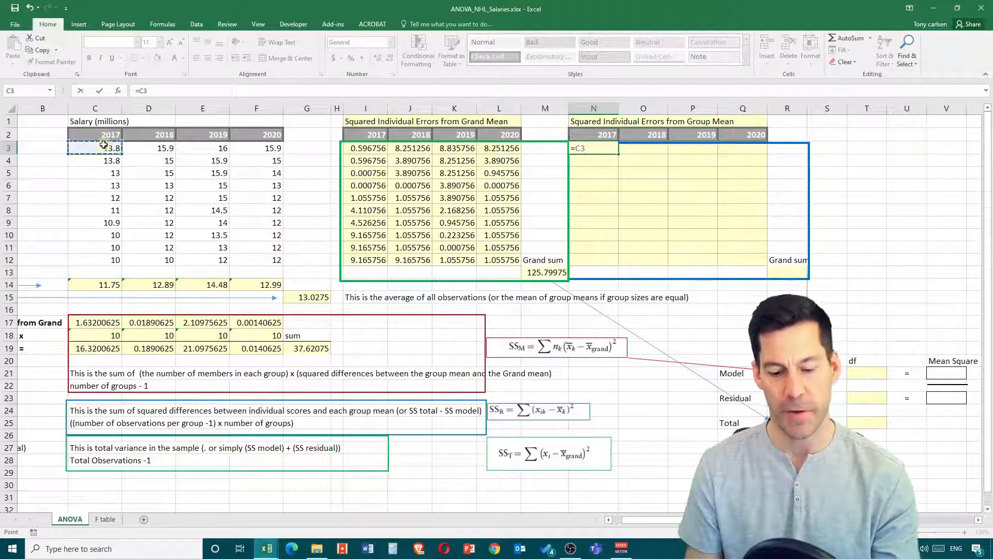
type("-")
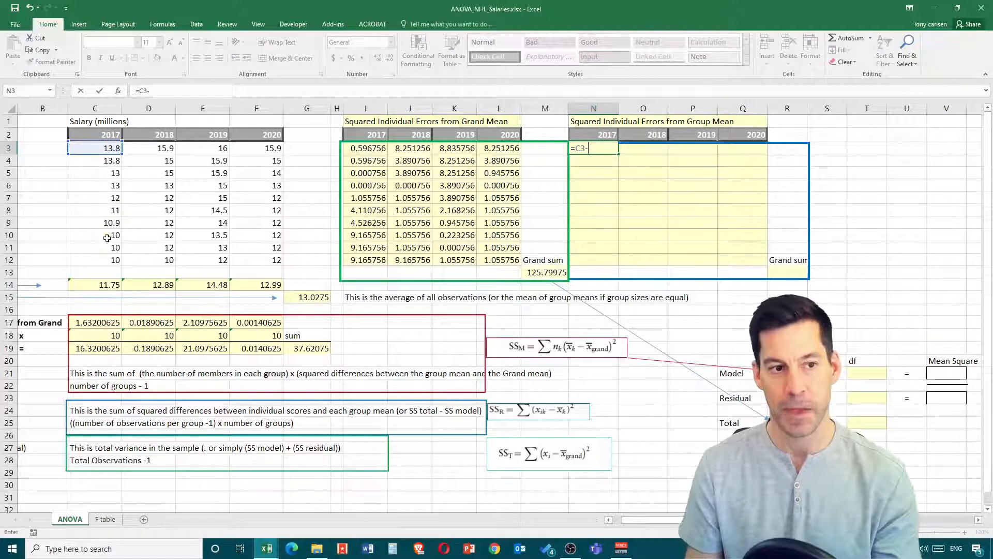
left_click(106, 286)
type(")")
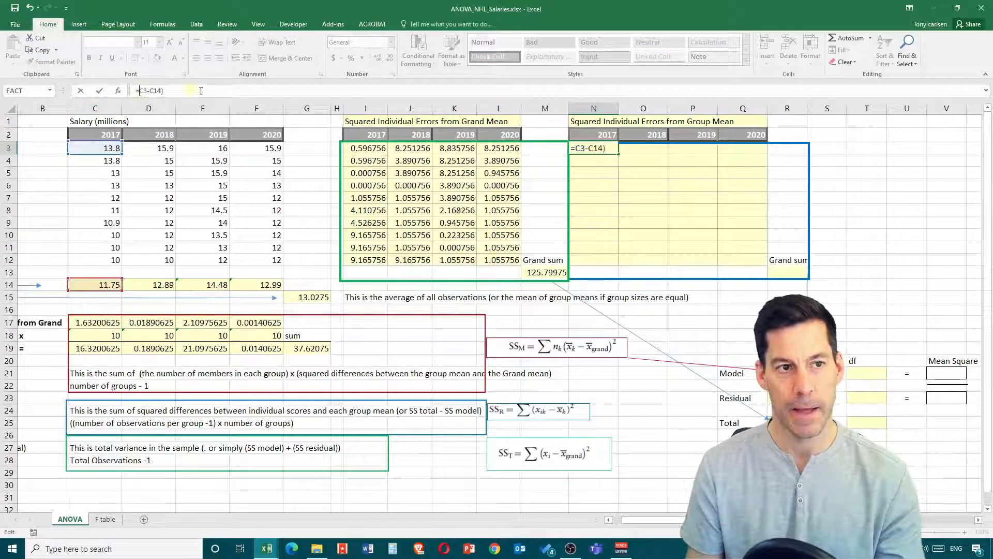
type("(")
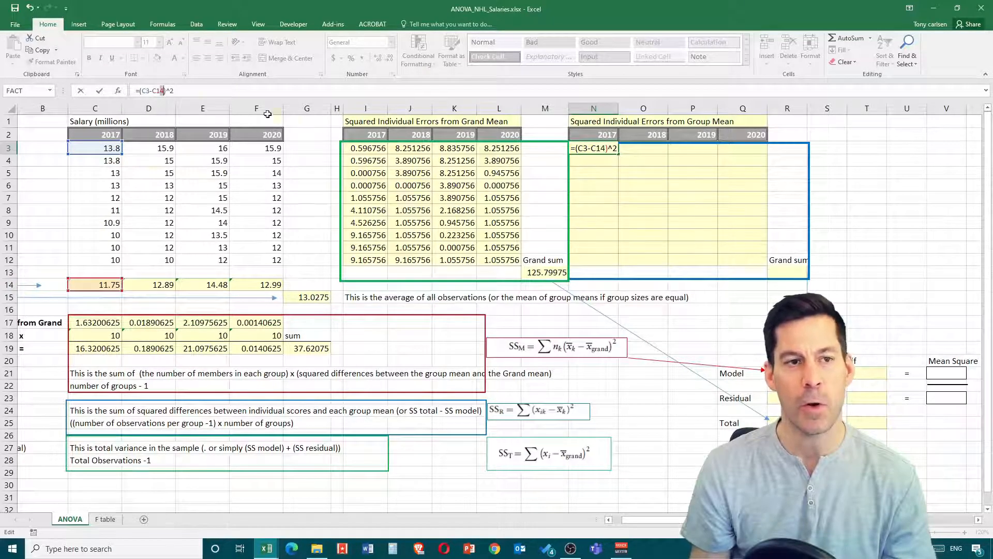
- Lock the row of the group mean reference in N3 so the formula reads =(C3-C$14)^2
left_click(598, 149)
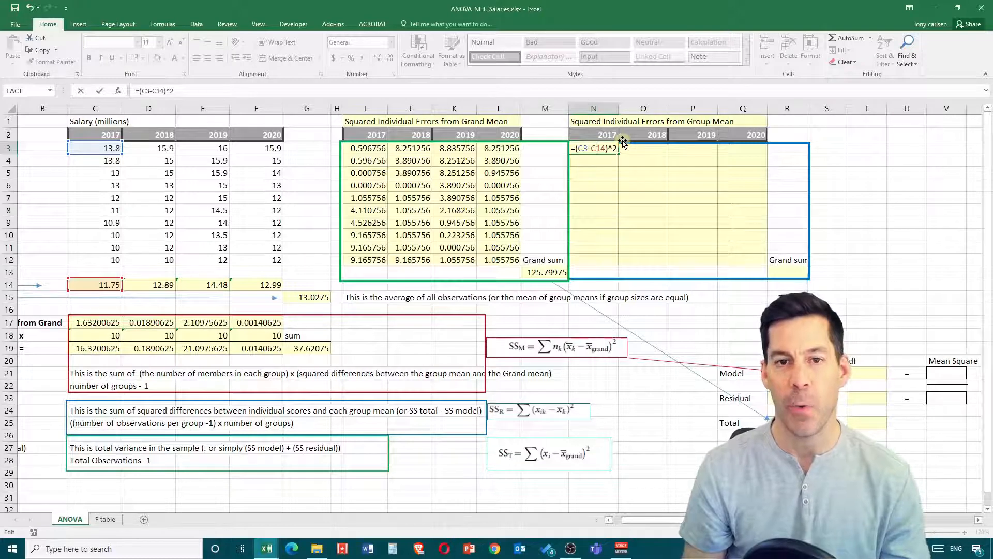
type("$")
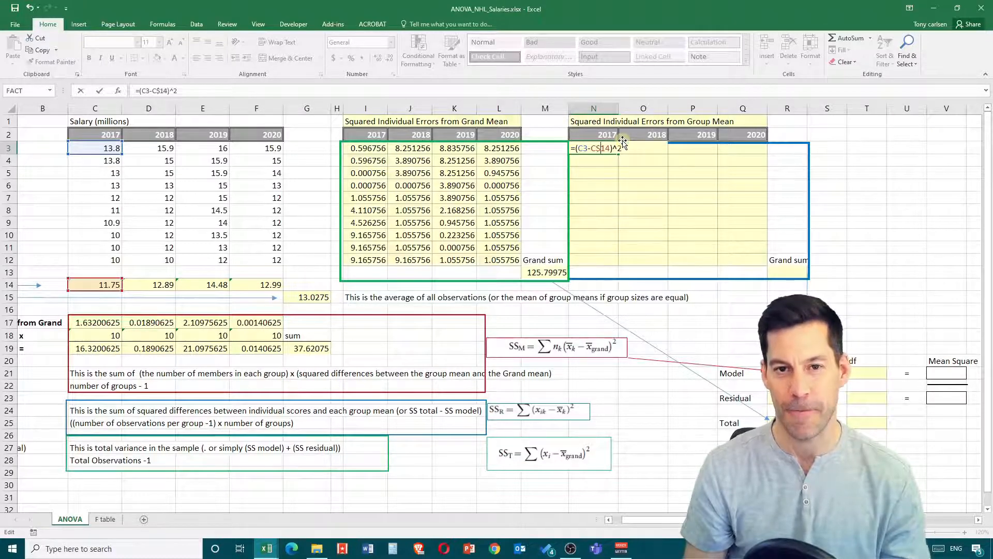
key("Return")
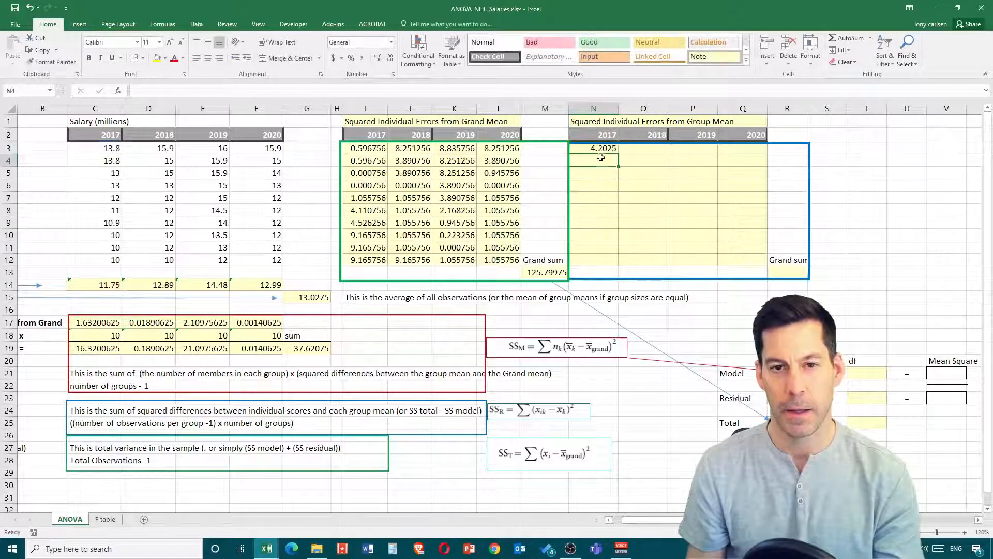
- Fill the N3 formula down to row 12 and check the cell references of the copy in N12
left_click(599, 149)
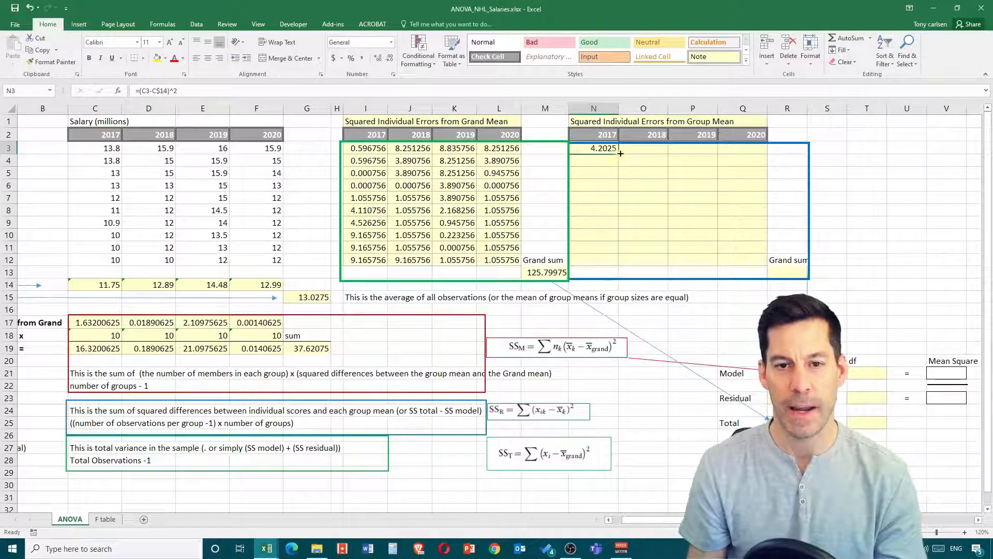
left_click_drag(620, 153, 623, 267)
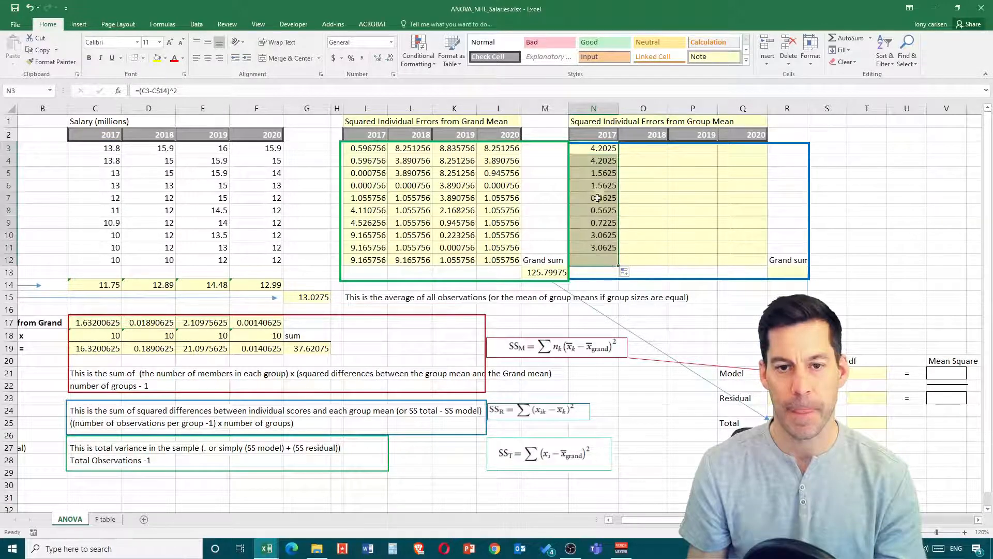
double_click(602, 261)
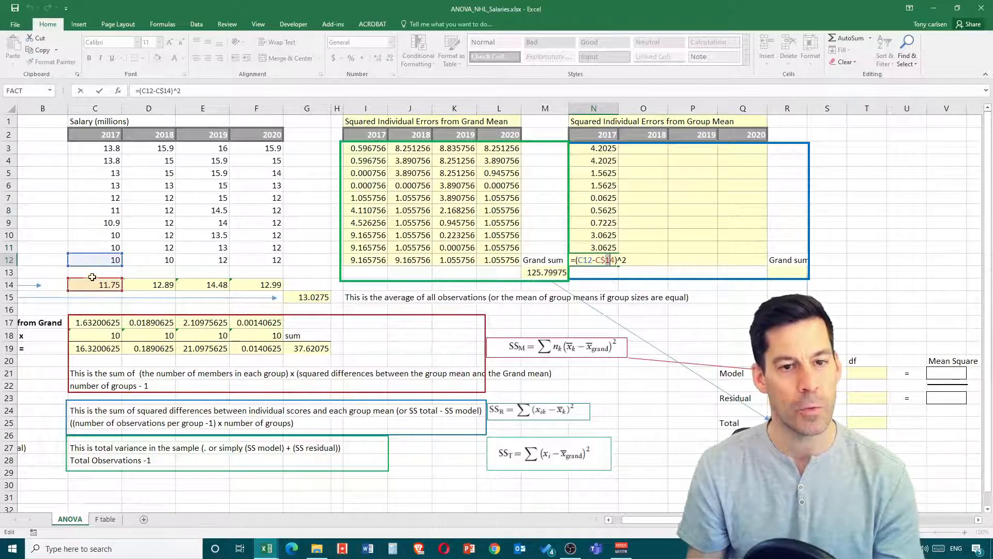
key("Escape")
- Copy the N3 formula to O3, check its references, and fill it across to column Q and down to row 12
left_click(600, 150)
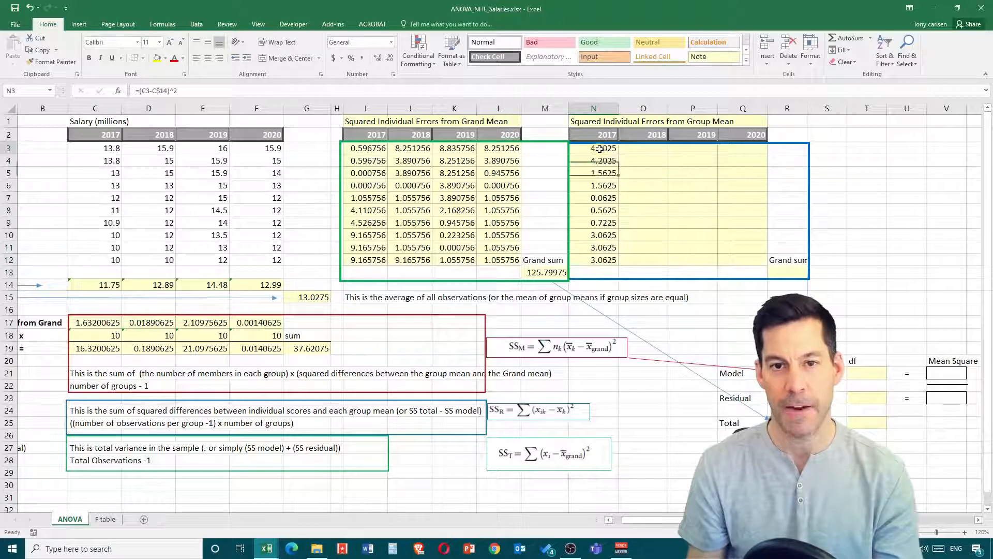
left_click_drag(619, 155, 655, 149)
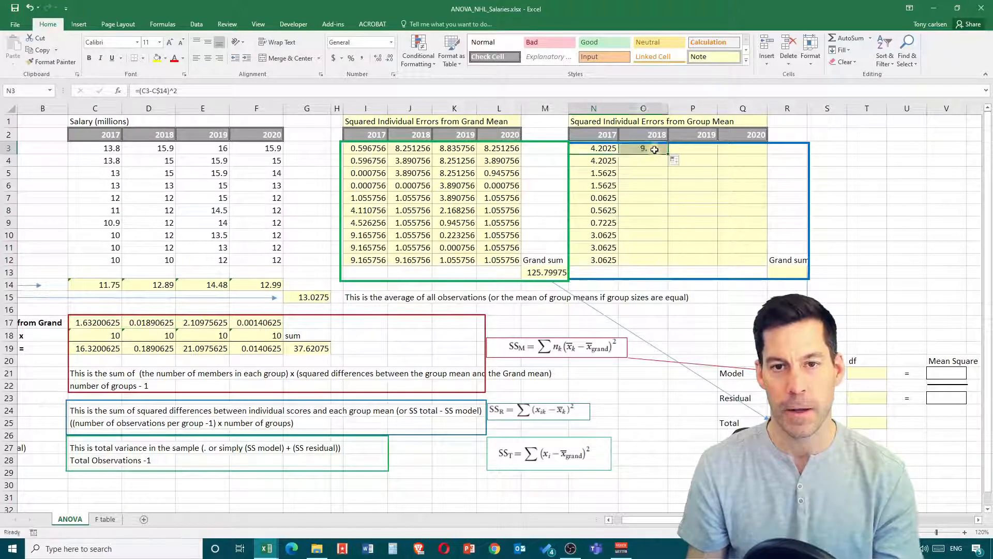
left_click(654, 149)
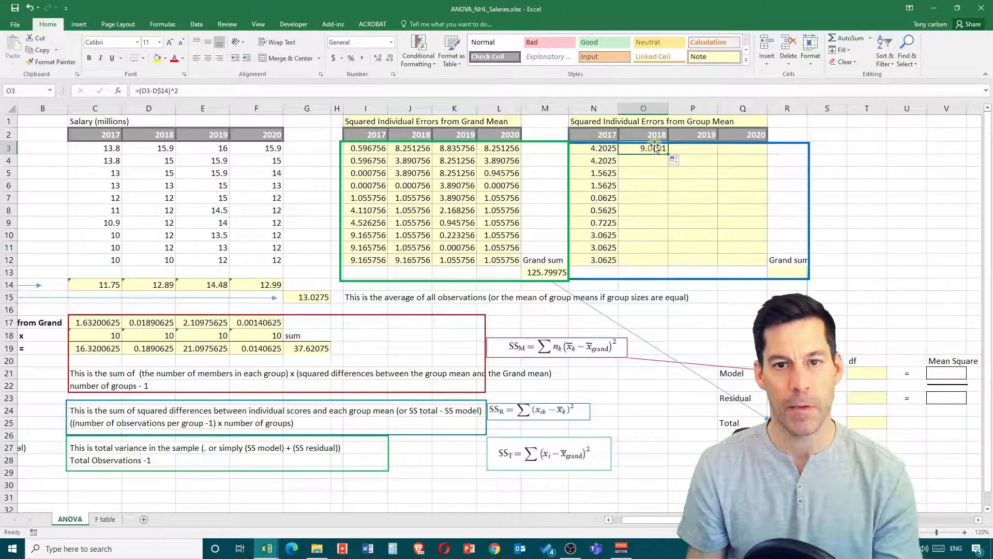
double_click(656, 149)
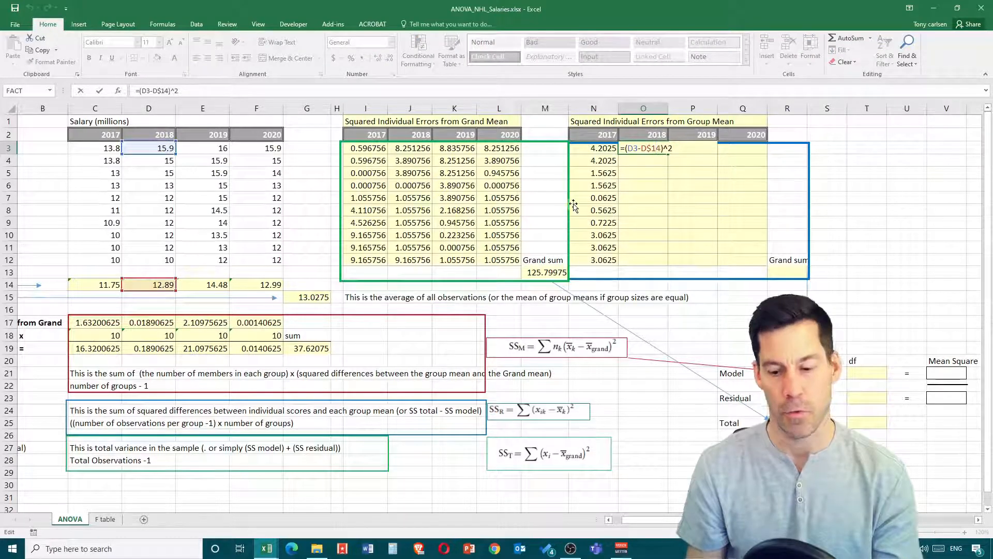
key("Return")
left_click(656, 149)
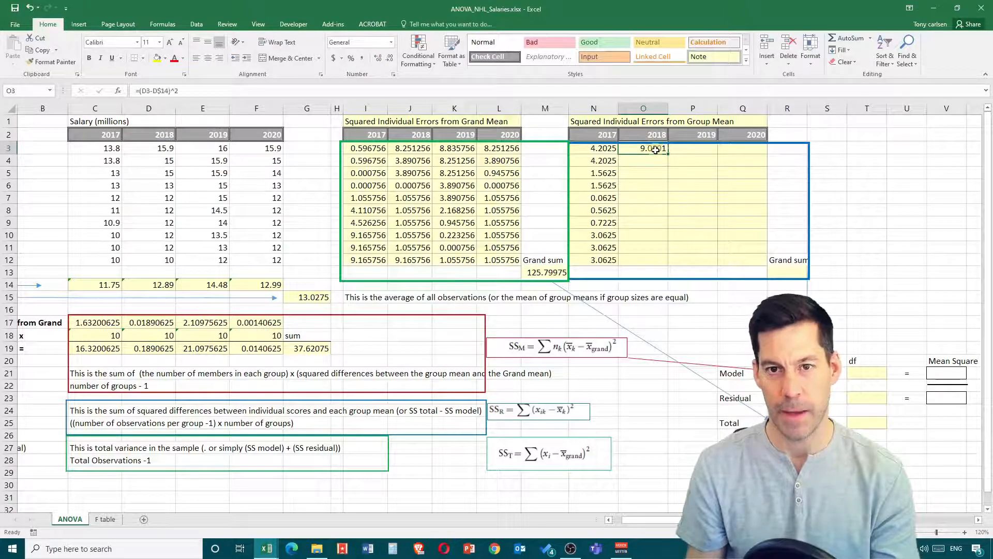
left_click_drag(668, 154, 759, 265)
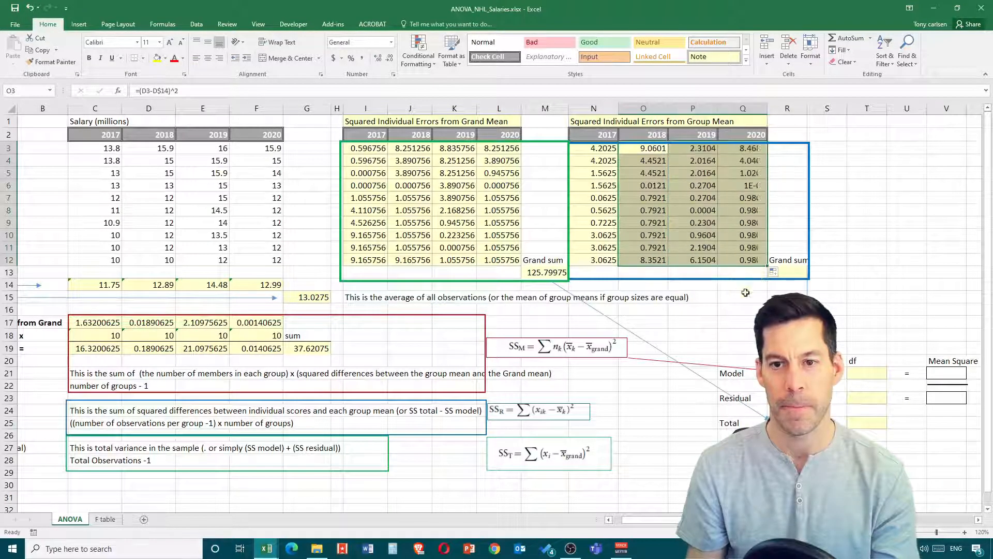
- Add up all squared errors from the group means with a SUM of N3:Q12 in R13 and check the Residual SS entry
left_click(800, 271)
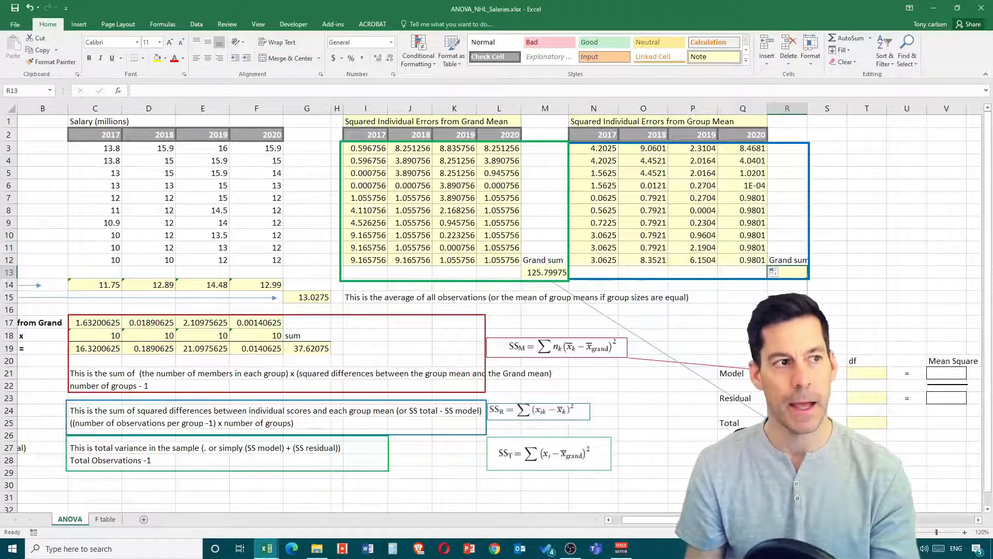
type("=")
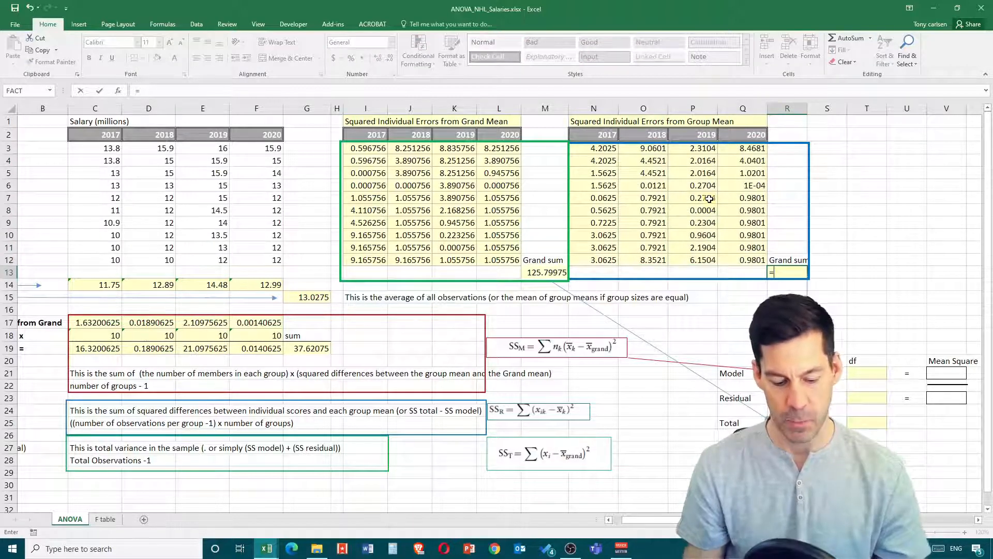
type("sum(")
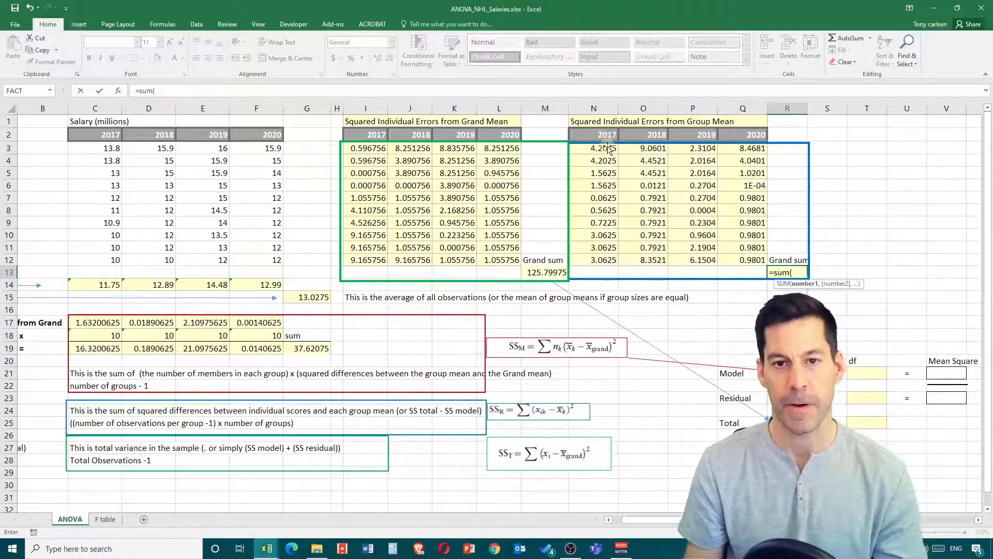
left_click_drag(608, 148, 748, 262)
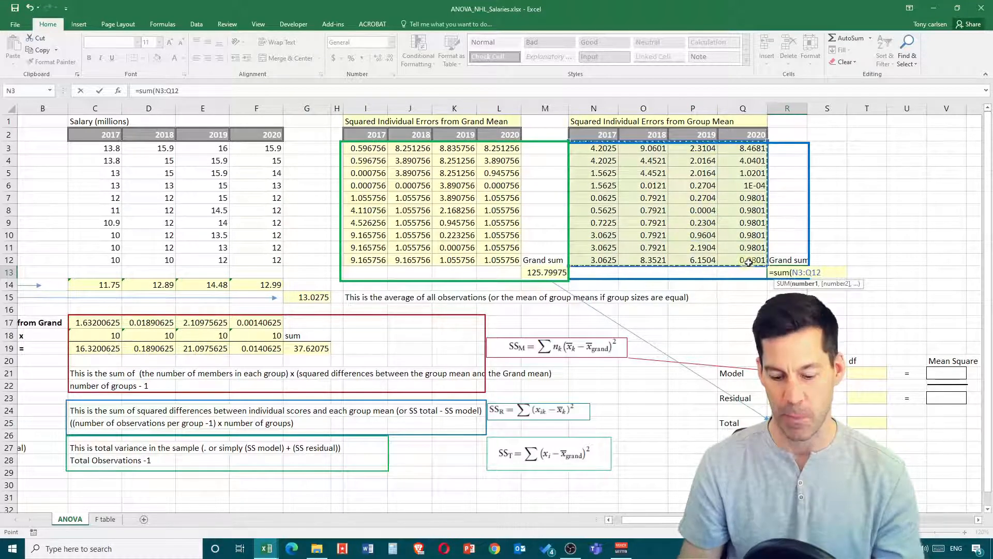
key("Return")
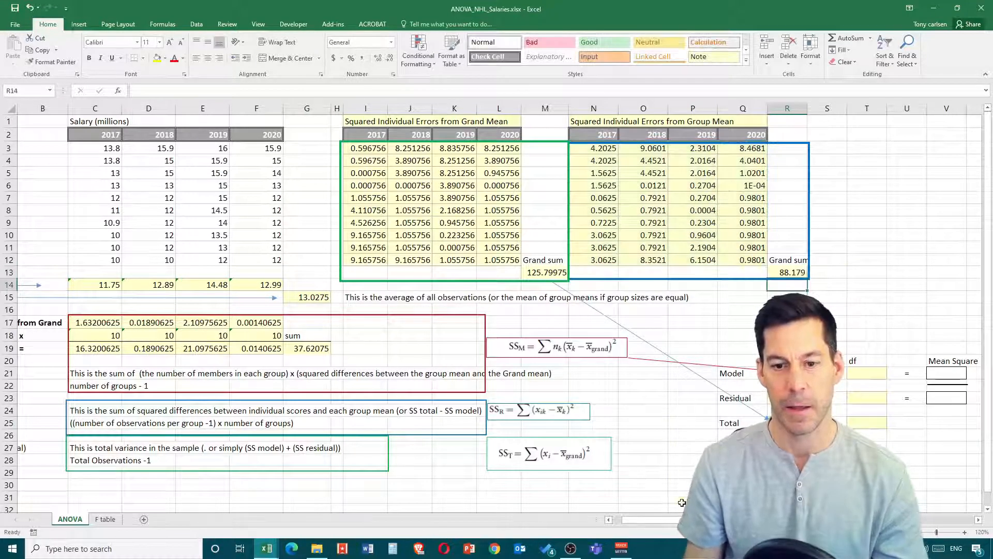
left_click_drag(683, 519, 731, 519)
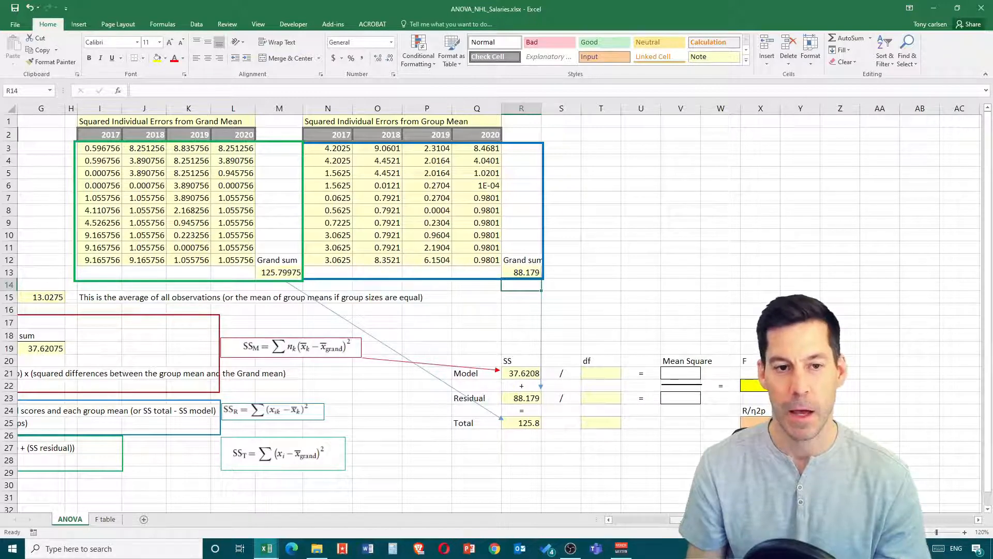
- Review the model df rule (number of groups - 1) and enter 3 as the Model df in T21
scroll(311, 208, "left", 5)
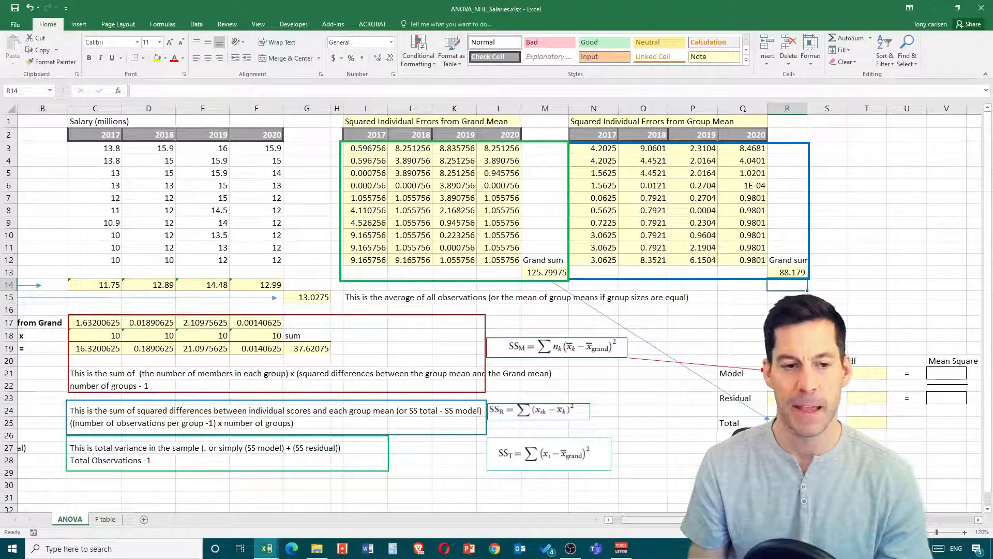
scroll(965, 370, "left", 2)
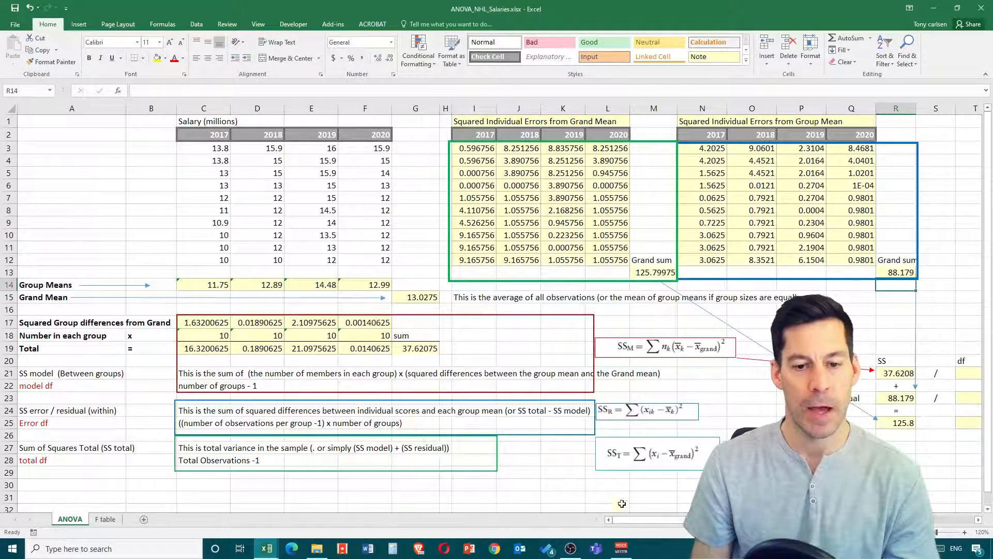
left_click_drag(641, 520, 657, 520)
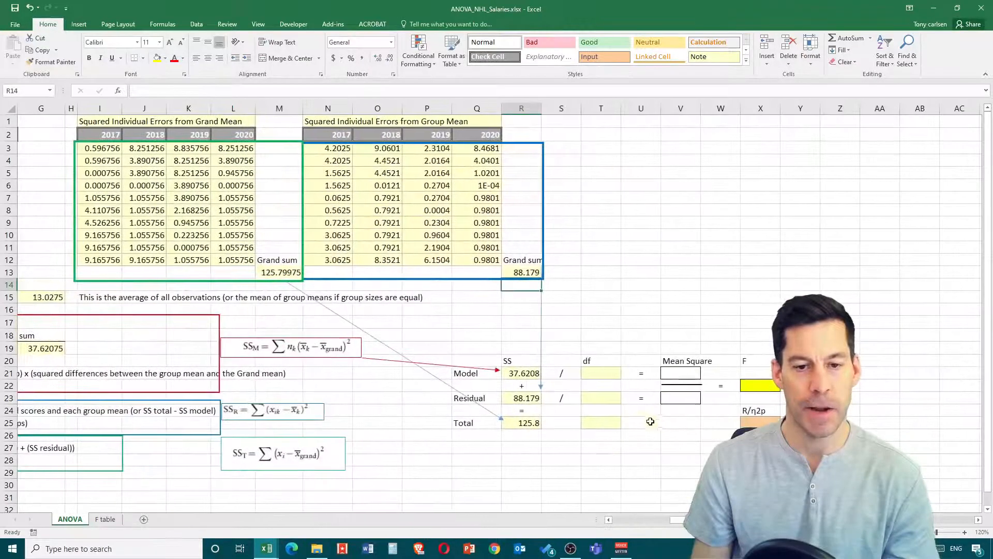
left_click(619, 373)
type("3")
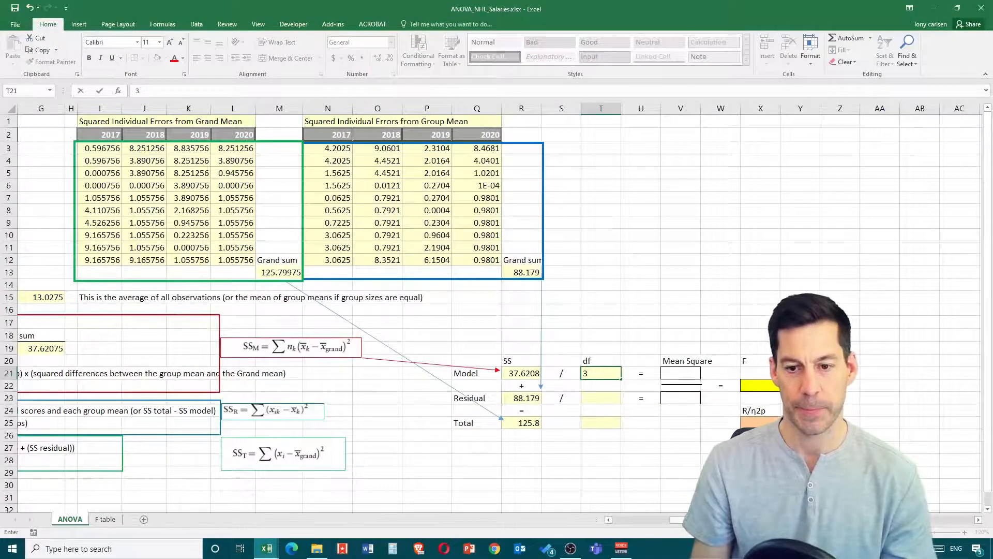
- Review the Error df rule ((number of observations per group - 1) x number of groups) and enter 36 as the Residual df in T23
left_click_drag(745, 520, 680, 520)
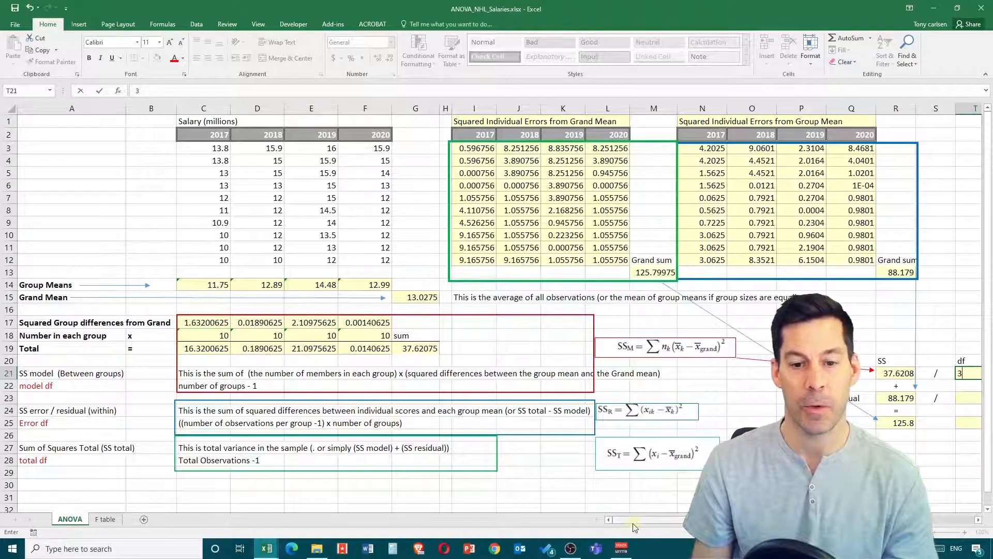
left_click_drag(632, 522, 714, 530)
left_click(557, 399)
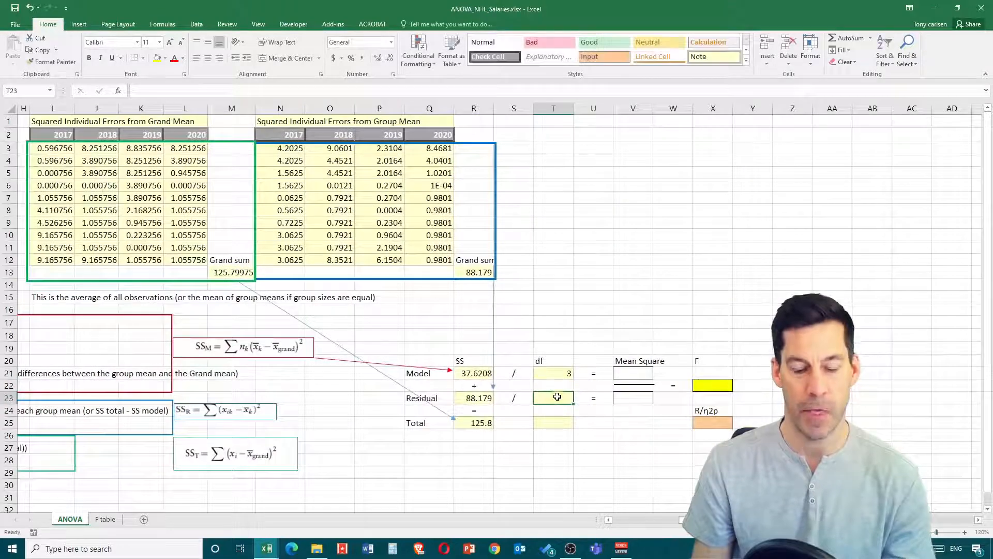
type("36")
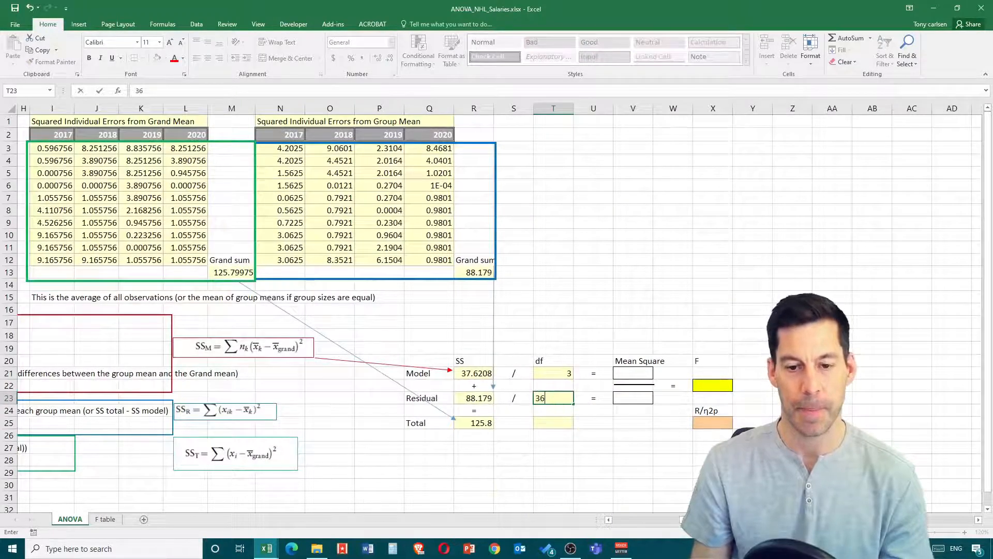
- Review the total df rule (Total Observations - 1) and enter 39 as the Total df in T25
left_click_drag(711, 521, 597, 517)
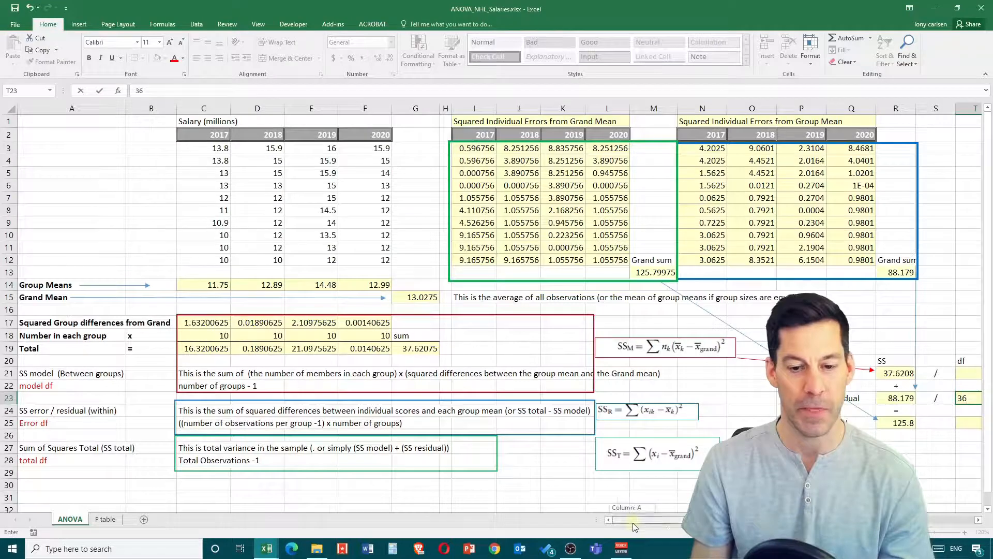
left_click_drag(632, 519, 707, 520)
left_click(546, 420)
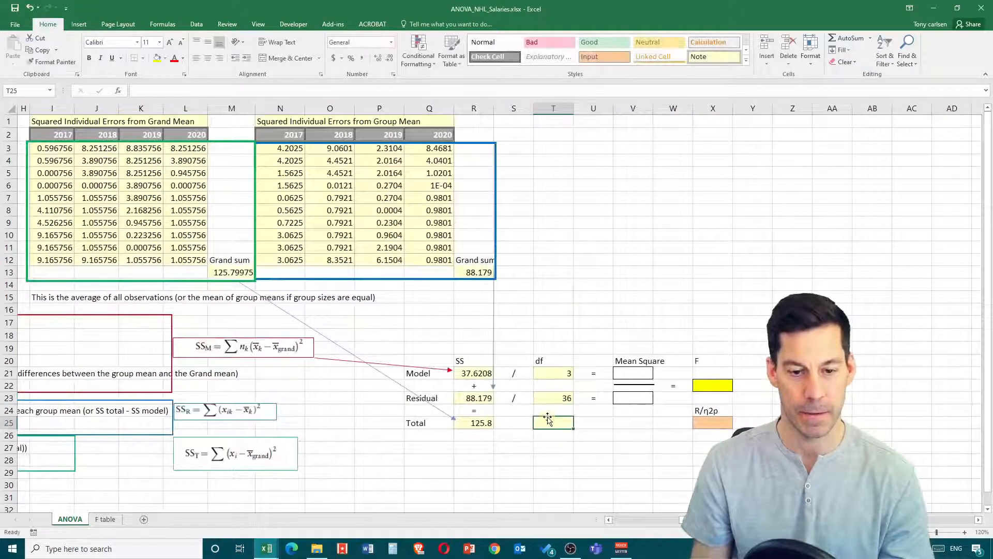
type("39")
left_click(685, 499)
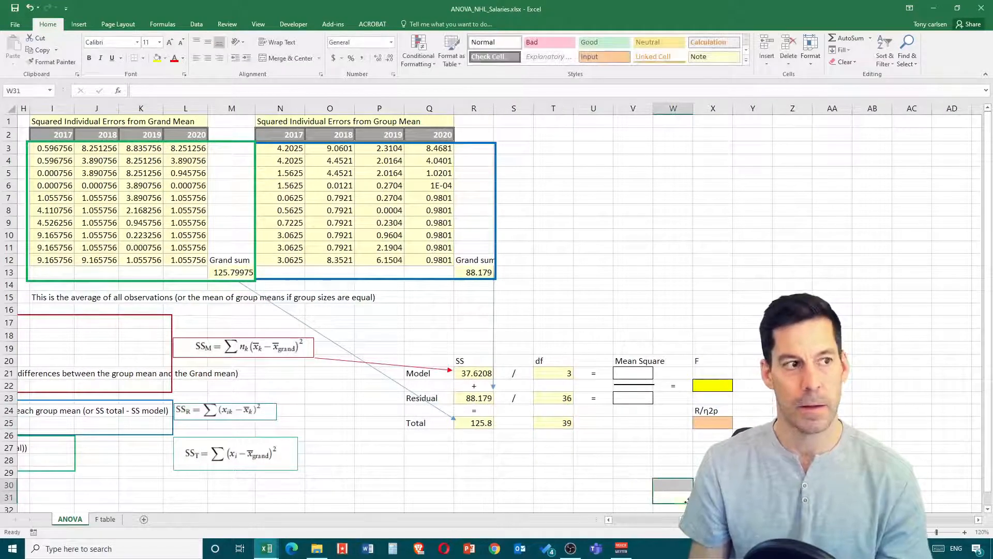
- Calculate the Model mean square in V21 by dividing its SS by its df with =R21/T21
left_click_drag(701, 519, 734, 519)
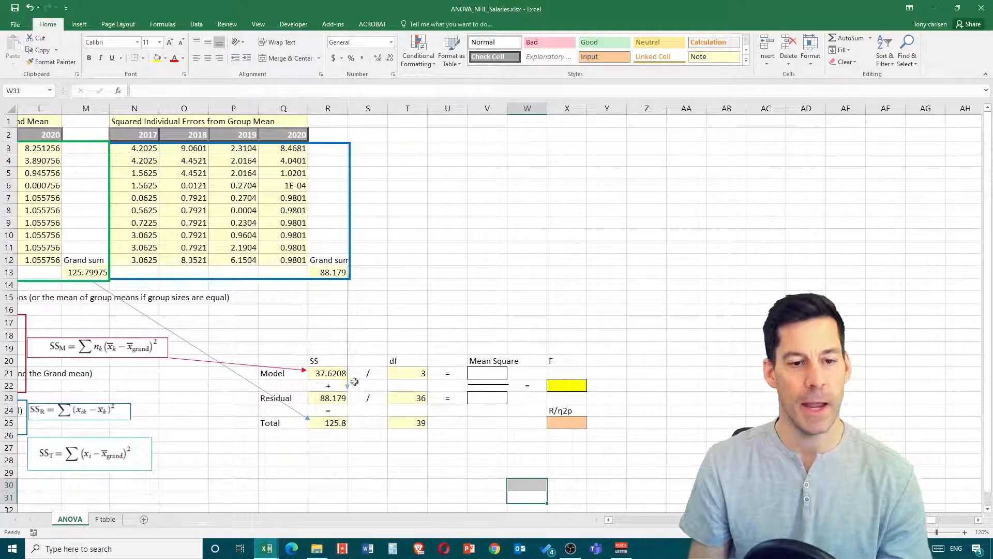
left_click(474, 376)
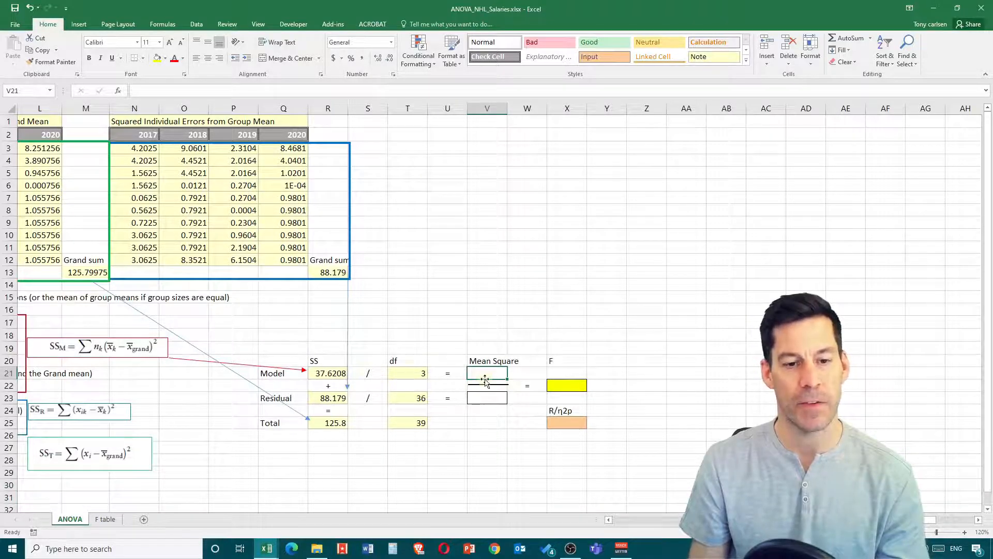
type("=")
left_click(339, 375)
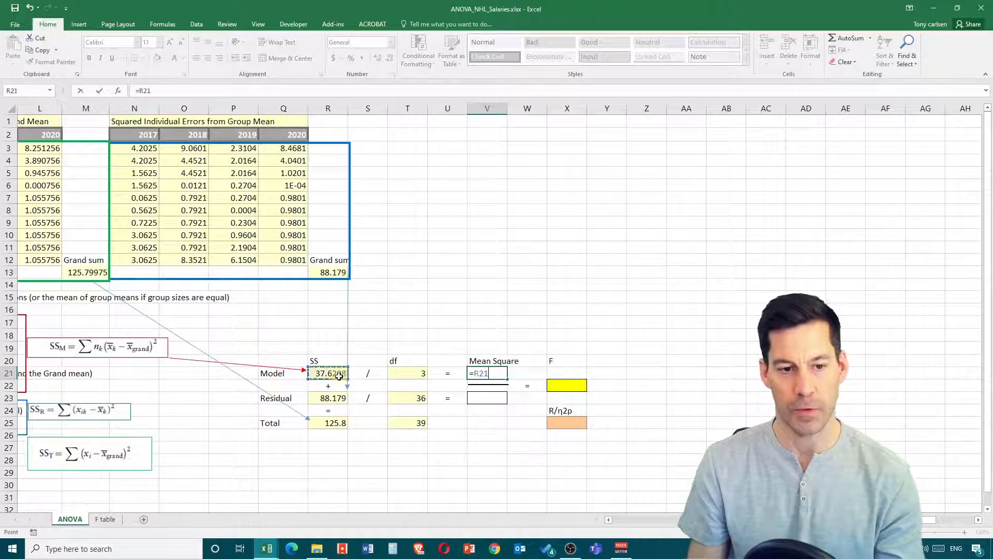
type("/")
left_click(404, 375)
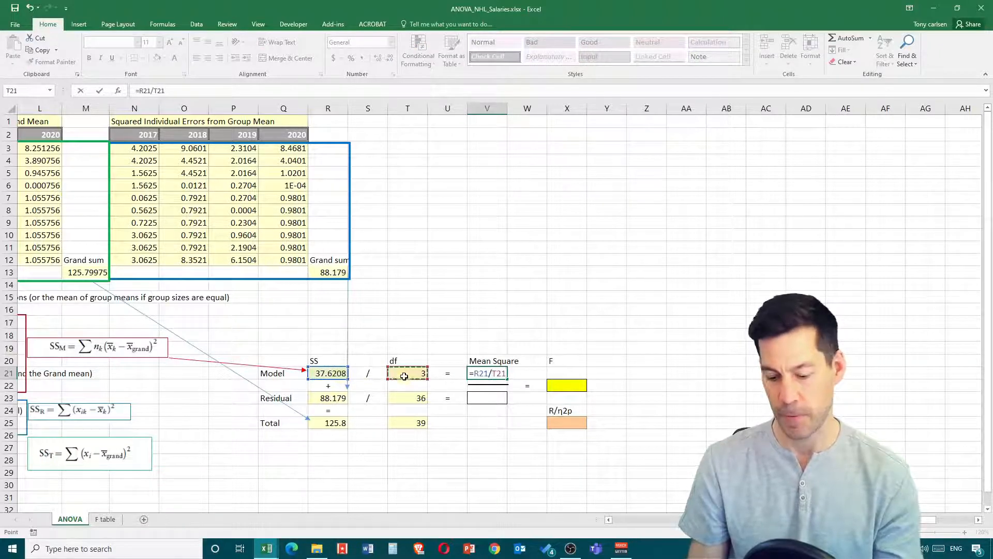
key("Return")
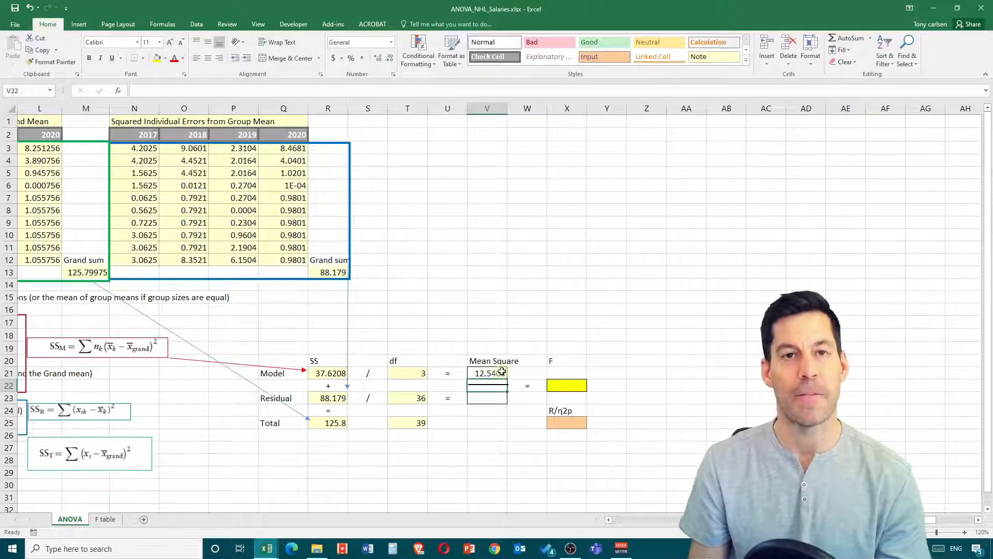
- Calculate the Residual mean square in V23 by dividing its SS by its df with =R23/T23
key("Down")
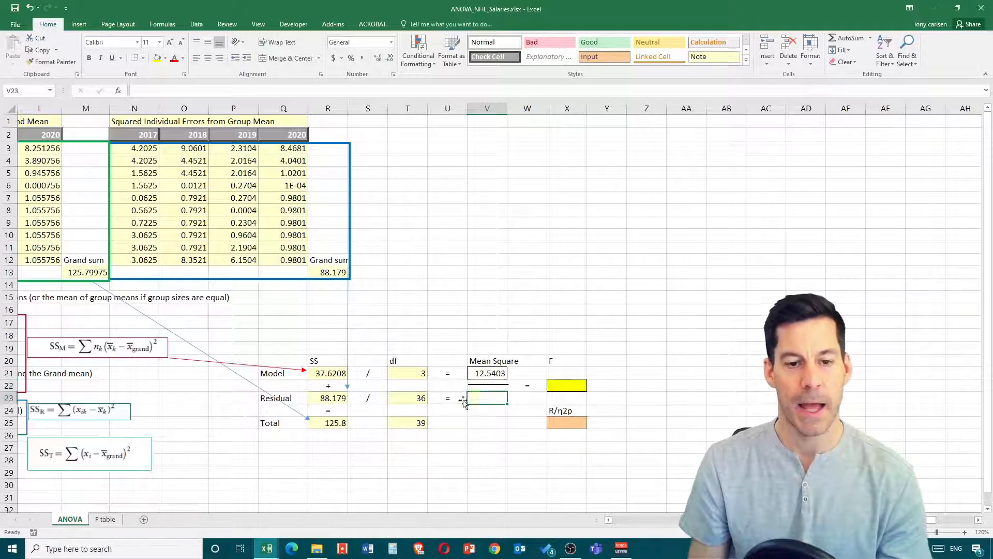
left_click(323, 399)
left_click(473, 396)
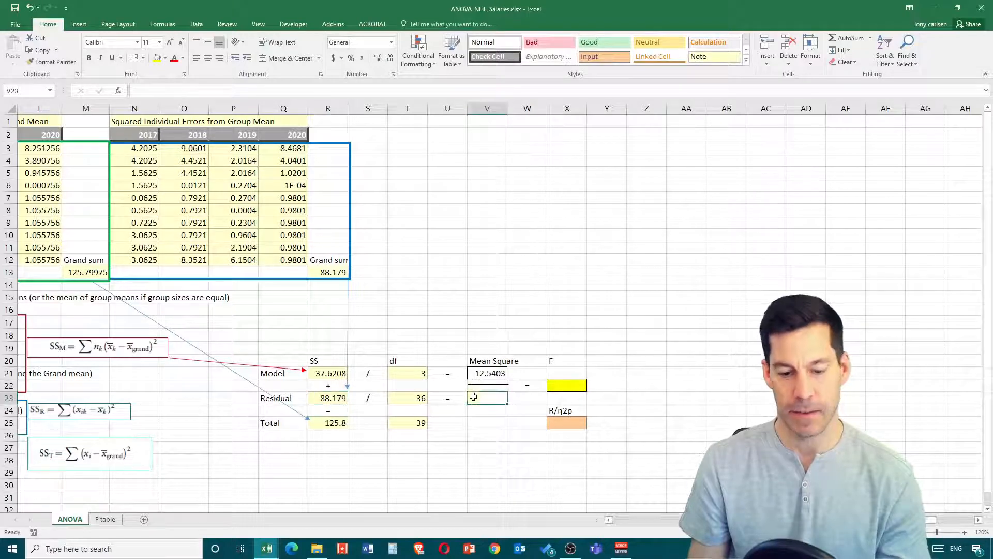
type("=")
left_click(330, 398)
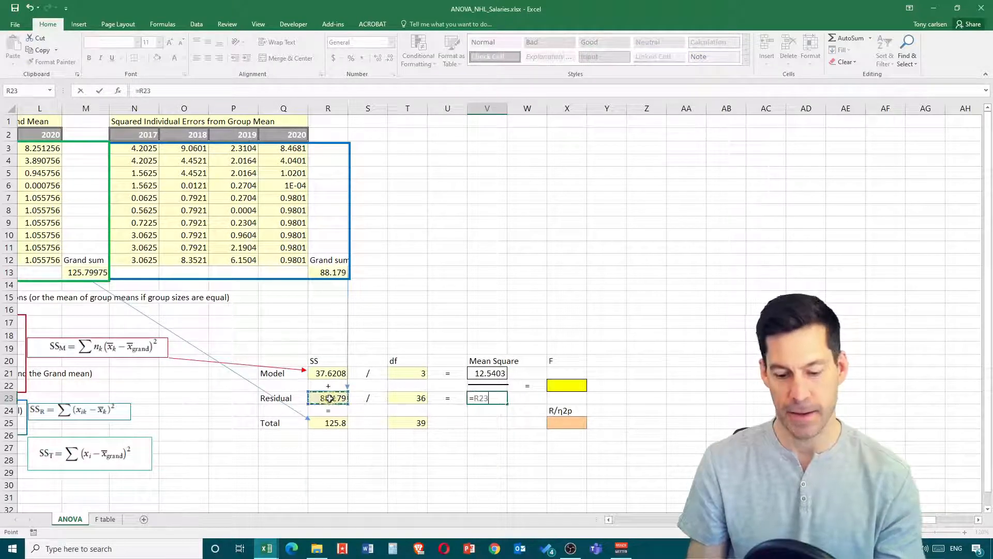
type("/")
left_click(410, 397)
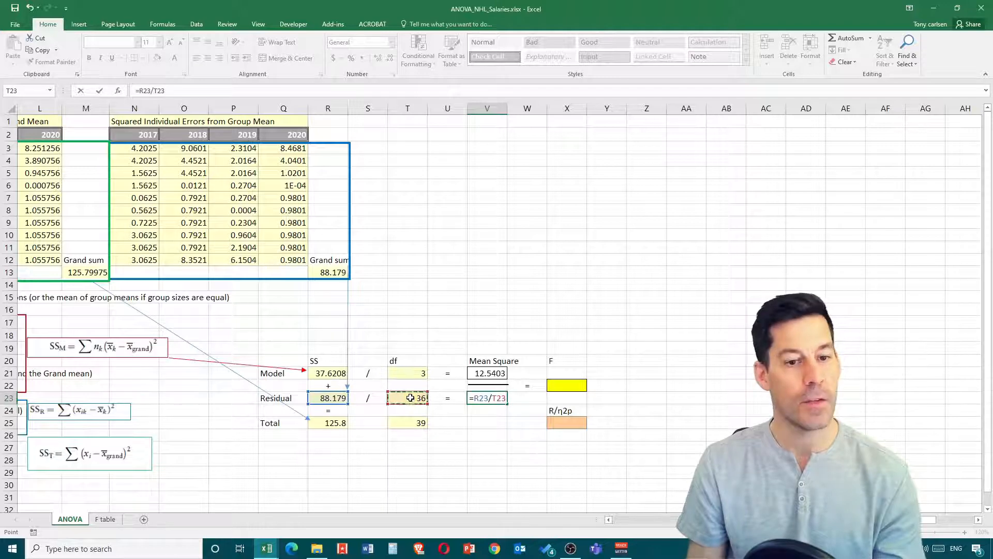
key("Return")
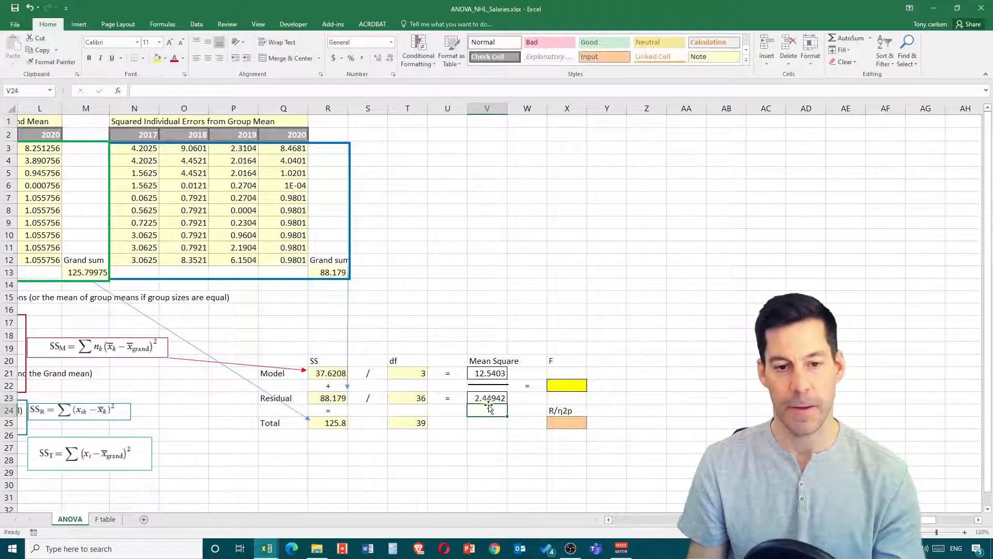
left_click(520, 346)
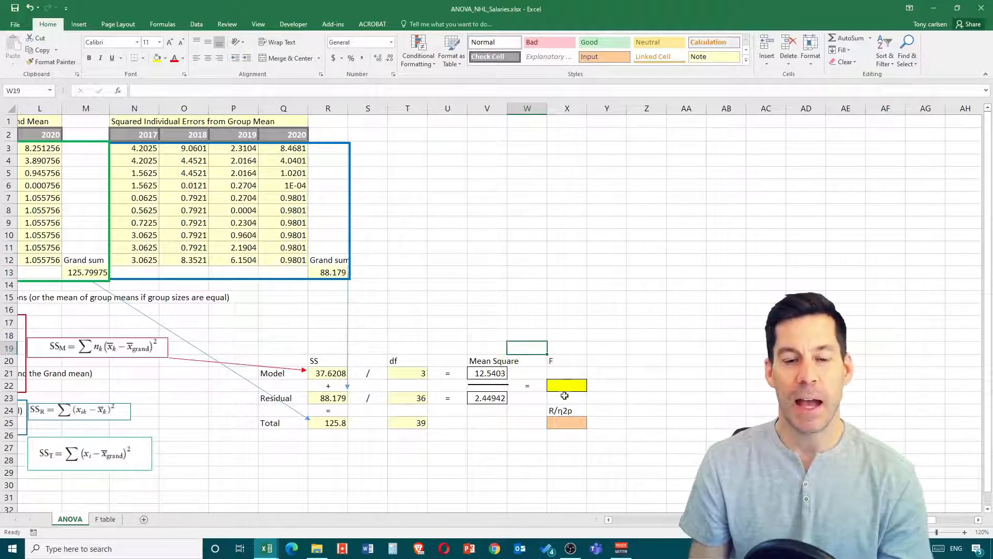
- Calculate the F ratio in X22 by dividing the Model mean square by the Residual mean square with =V21/V23
left_click(579, 386)
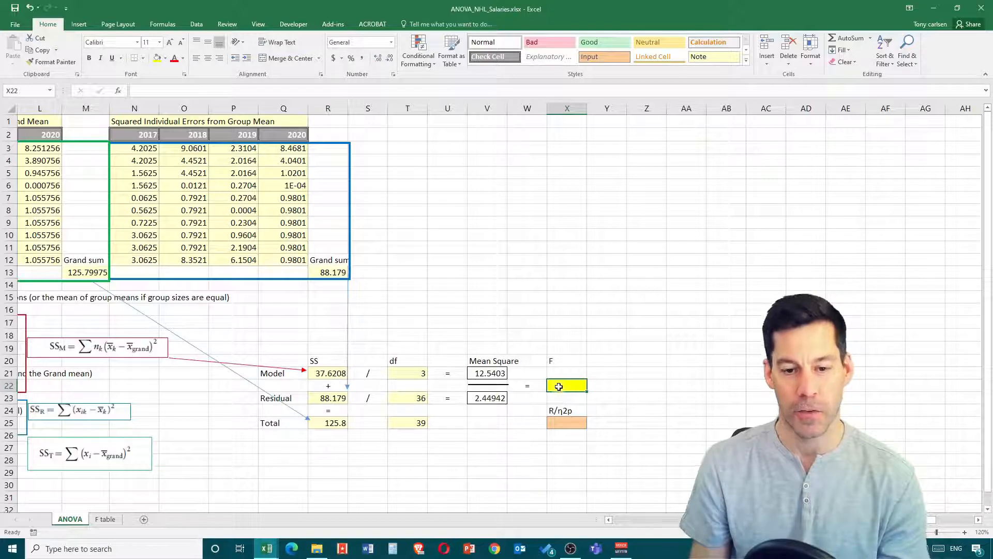
type("=")
left_click(488, 372)
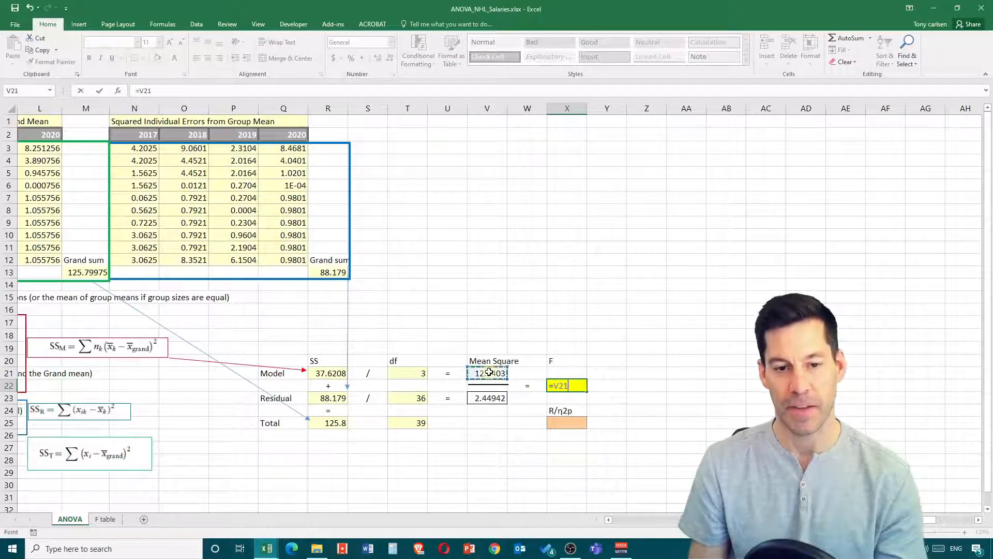
type("/")
left_click(496, 396)
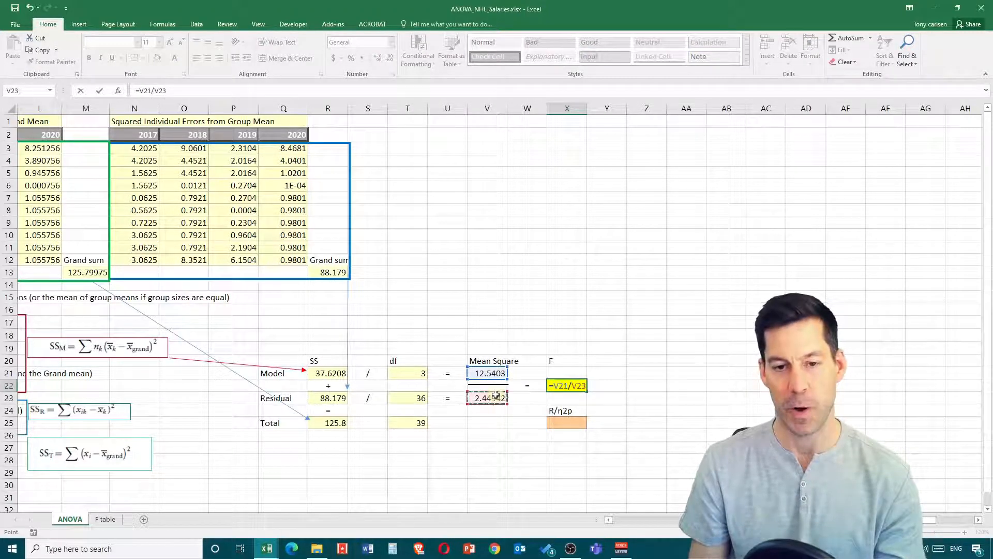
key("Return")
left_click(578, 382)
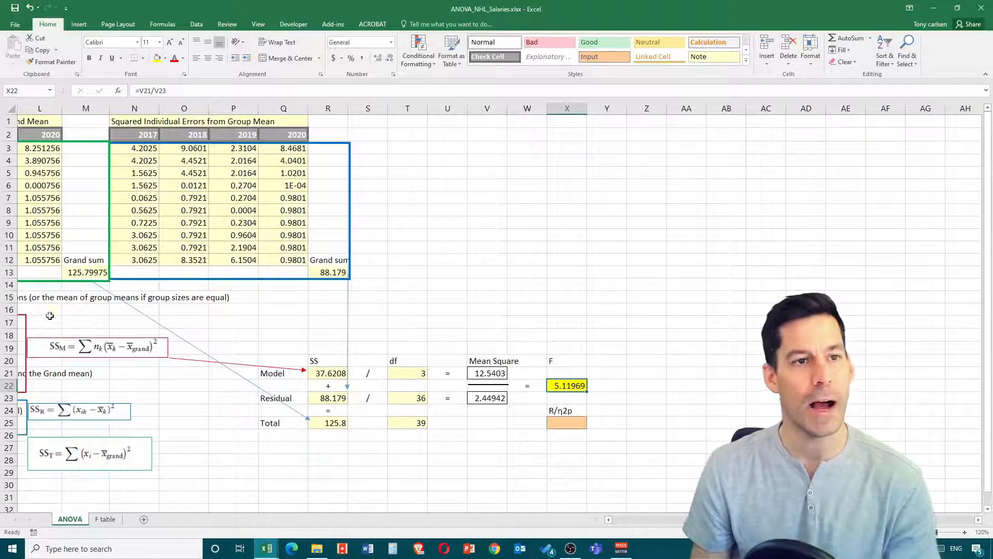
- Look up the critical F values on the F table sheet for a model df of 3 and an error df between 30 and 40
left_click(110, 520)
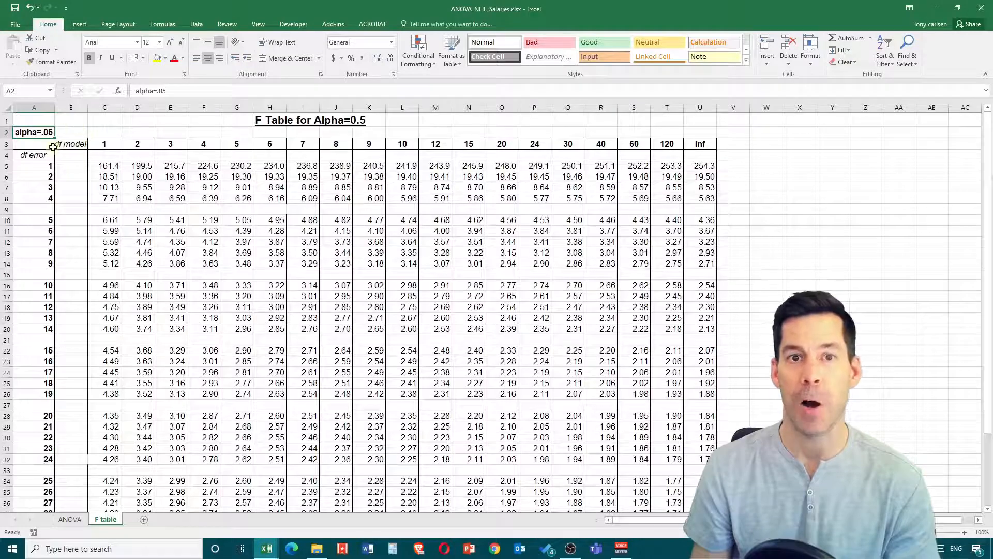
left_click(170, 145)
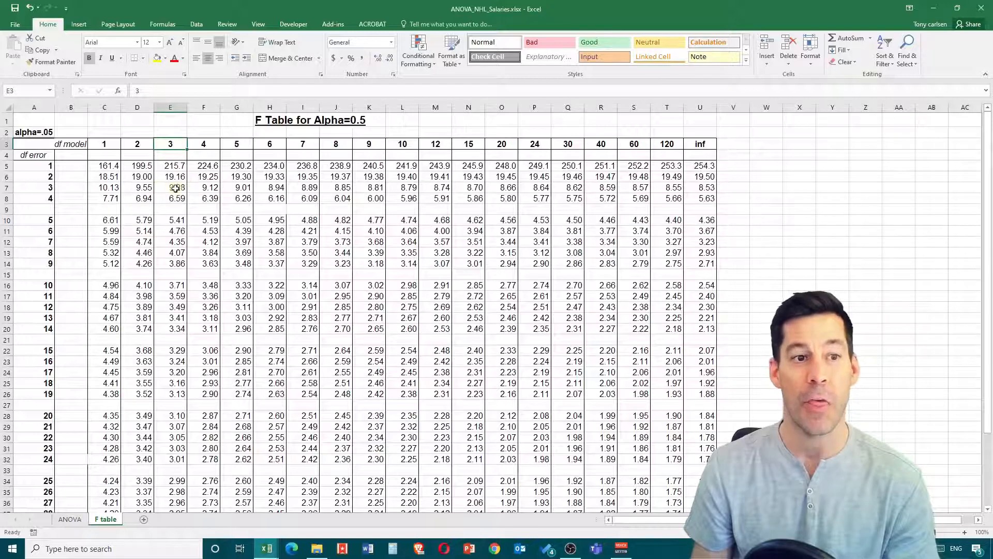
scroll(174, 279, "down", 2)
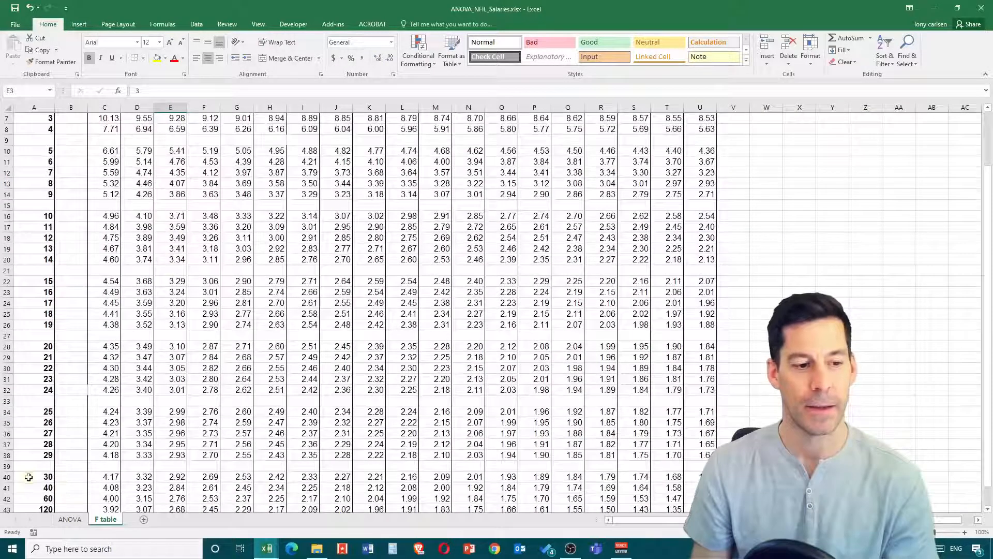
left_click_drag(35, 477, 34, 487)
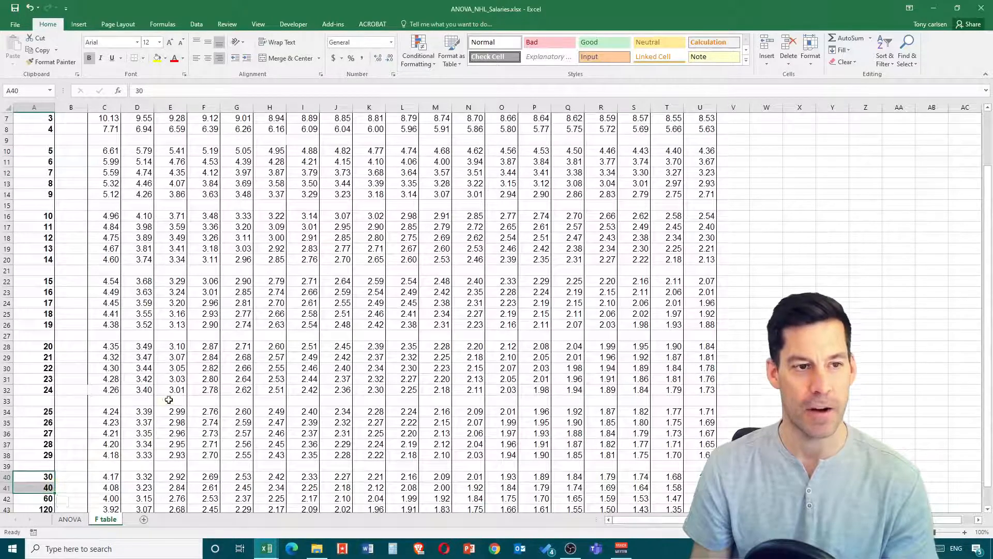
scroll(153, 200, "up", 2)
scroll(168, 243, "down", 2)
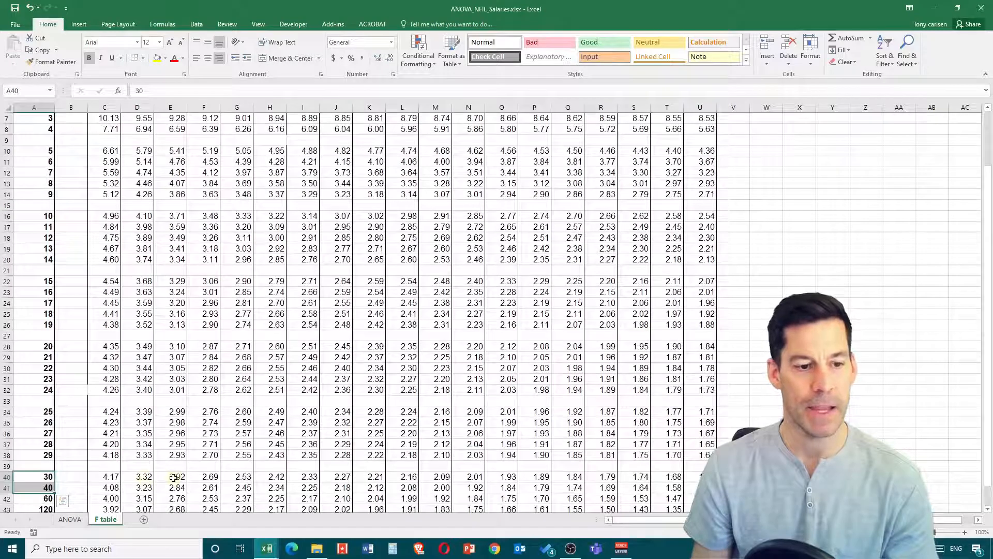
left_click_drag(175, 477, 174, 488)
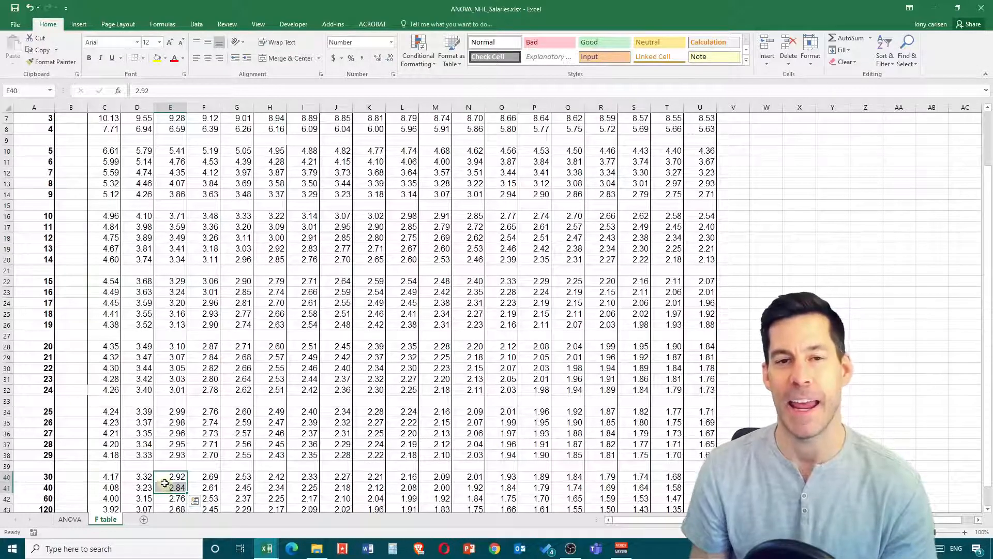
- Return to the ANOVA sheet and calculate the R/η2p effect size in X25 by dividing Model SS by Total SS with =R21/R25
left_click(70, 519)
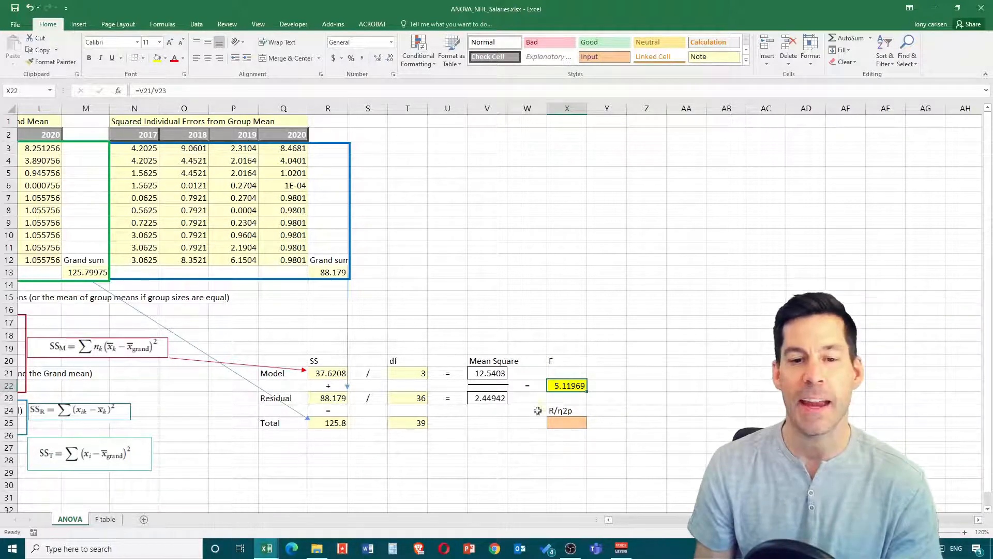
left_click(570, 425)
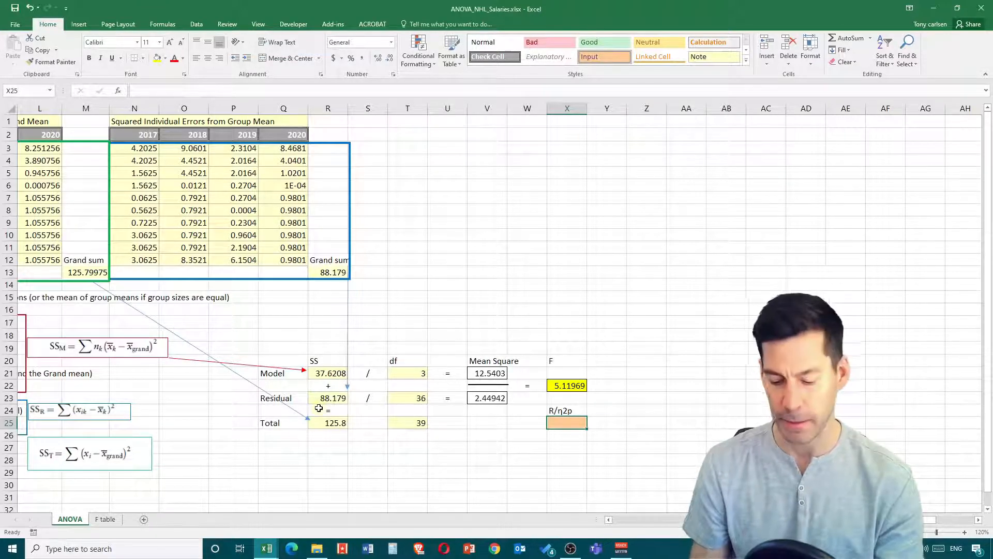
type("=")
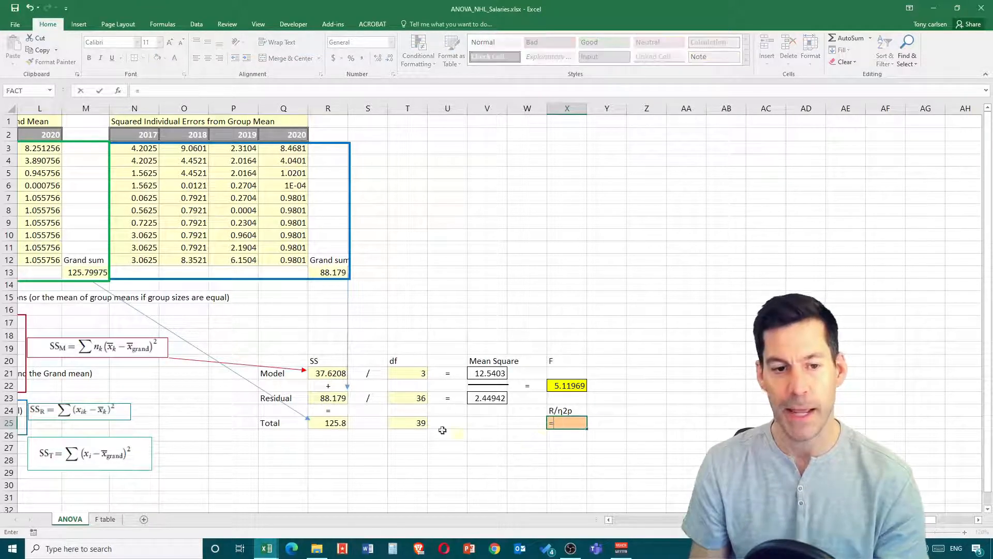
left_click(333, 373)
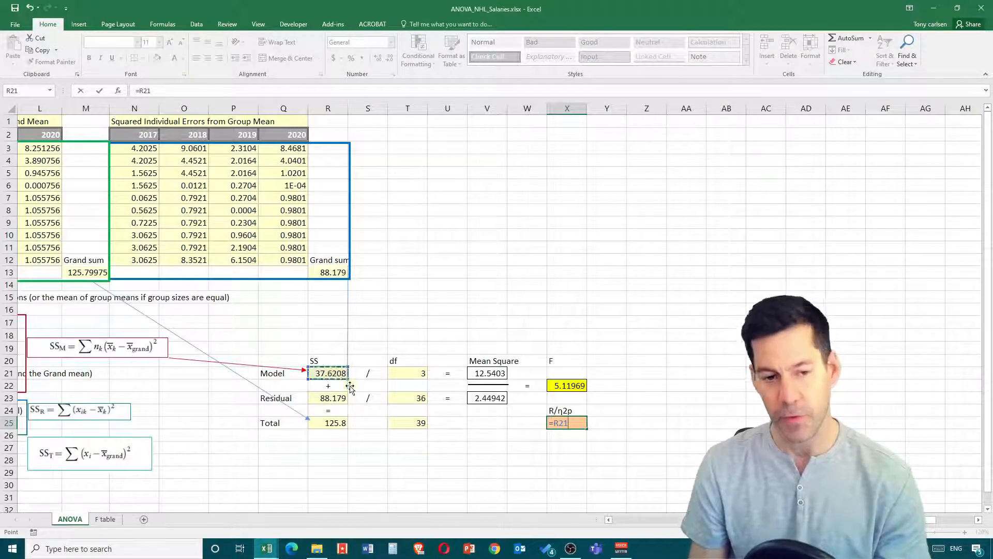
left_click(340, 422)
key("Return")
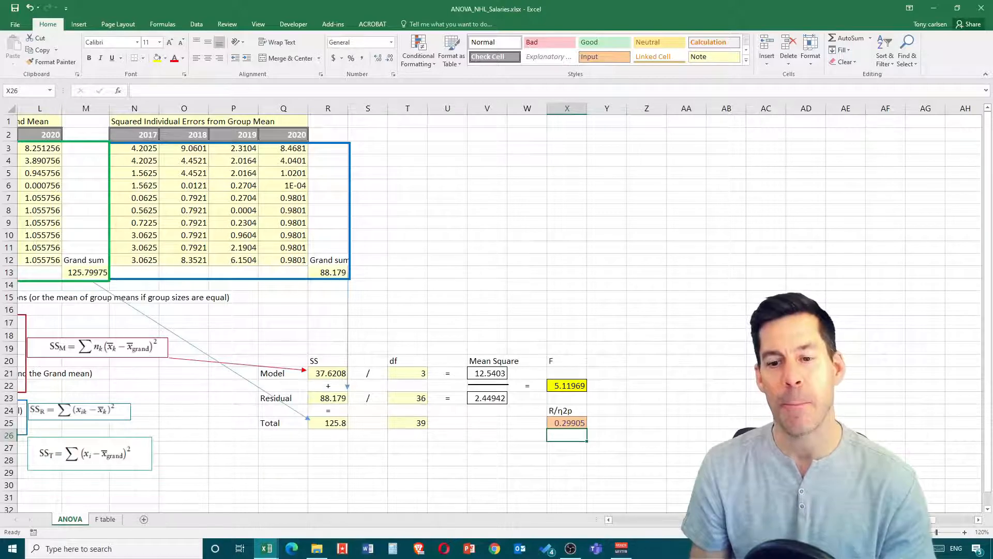
- Open the Anova: Single Factor tool from the Data Analysis tools for the salary data
left_click_drag(807, 520, 657, 520)
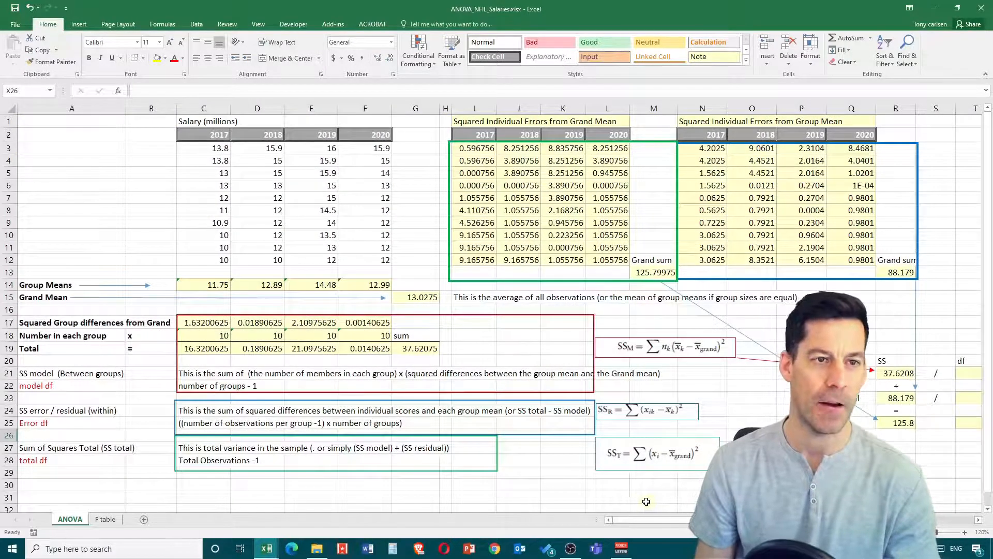
left_click(197, 25)
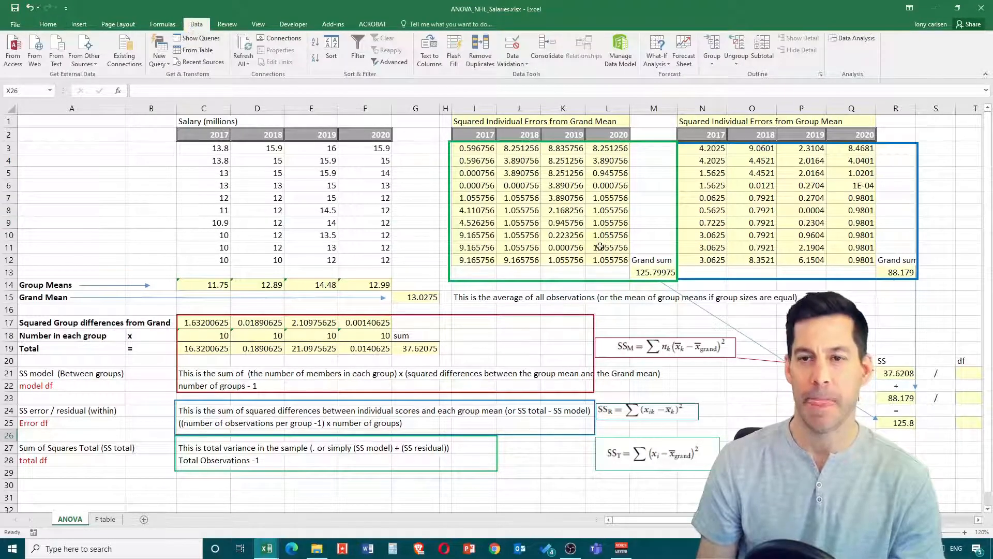
left_click(854, 39)
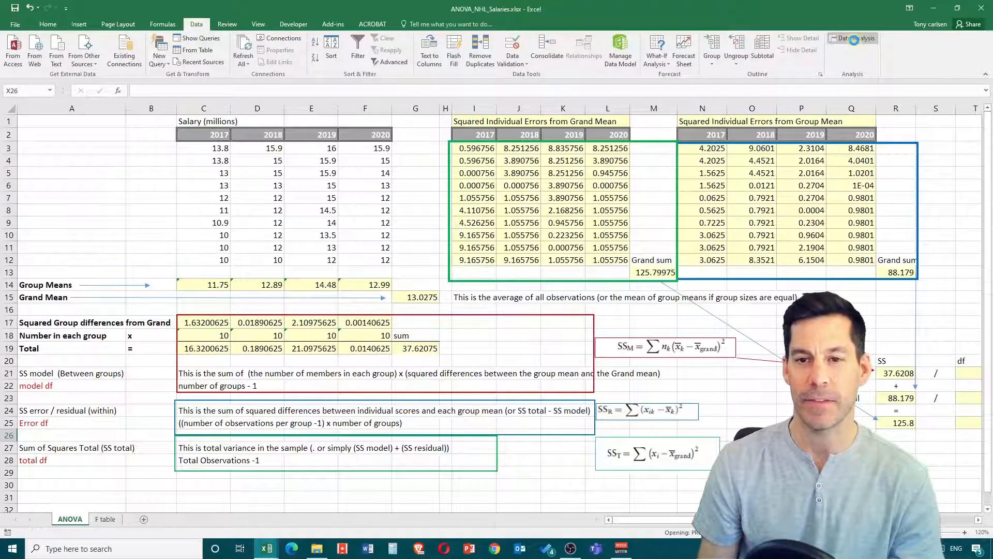
left_click_drag(390, 169, 527, 138)
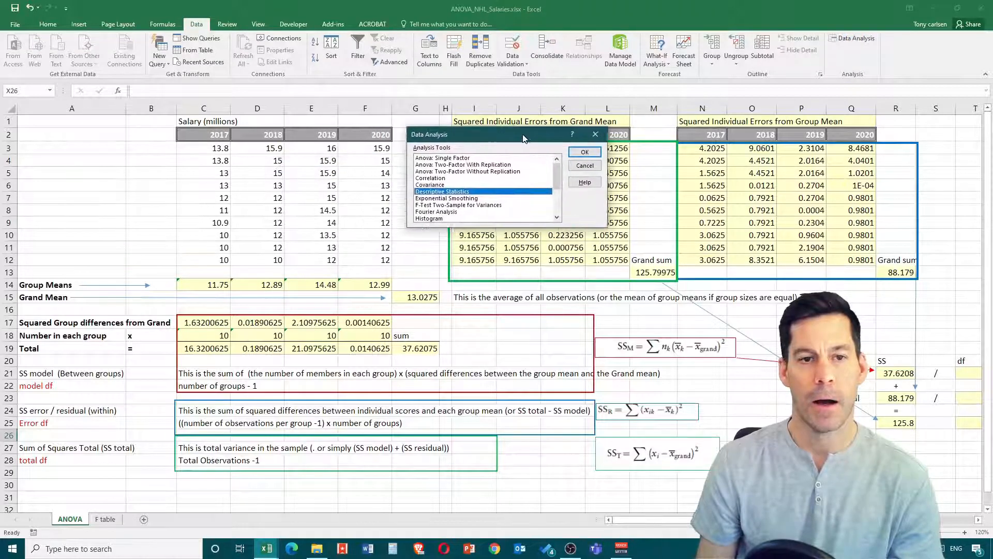
left_click(454, 158)
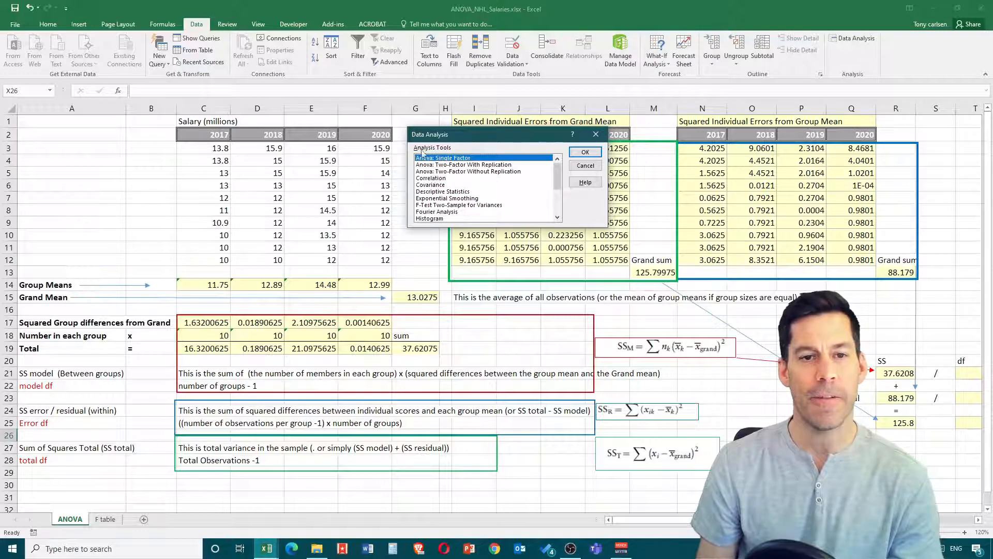
left_click(585, 152)
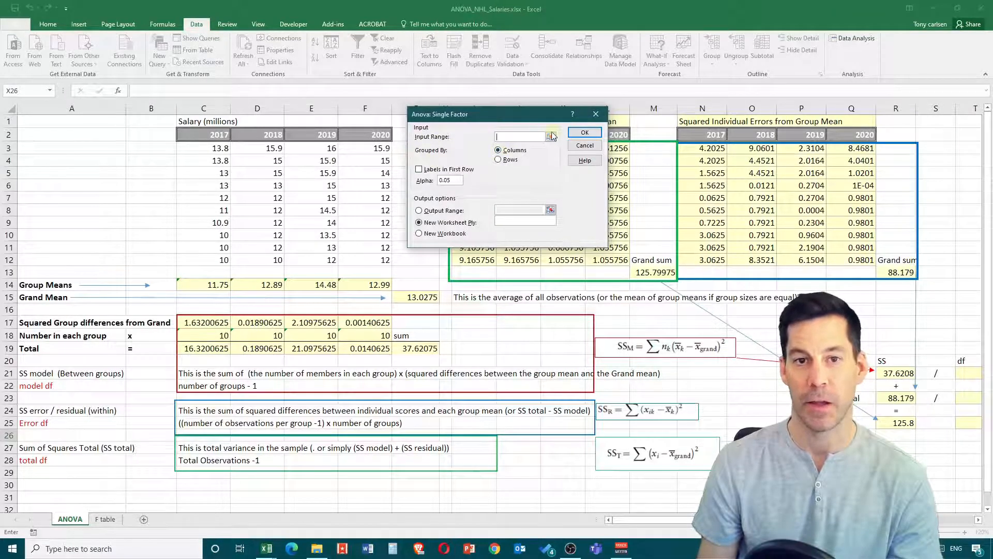
- Run the single-factor ANOVA on C2:F12, grouped by columns with labels in the first row, alpha 0.05 and output to a new worksheet
left_click(549, 137)
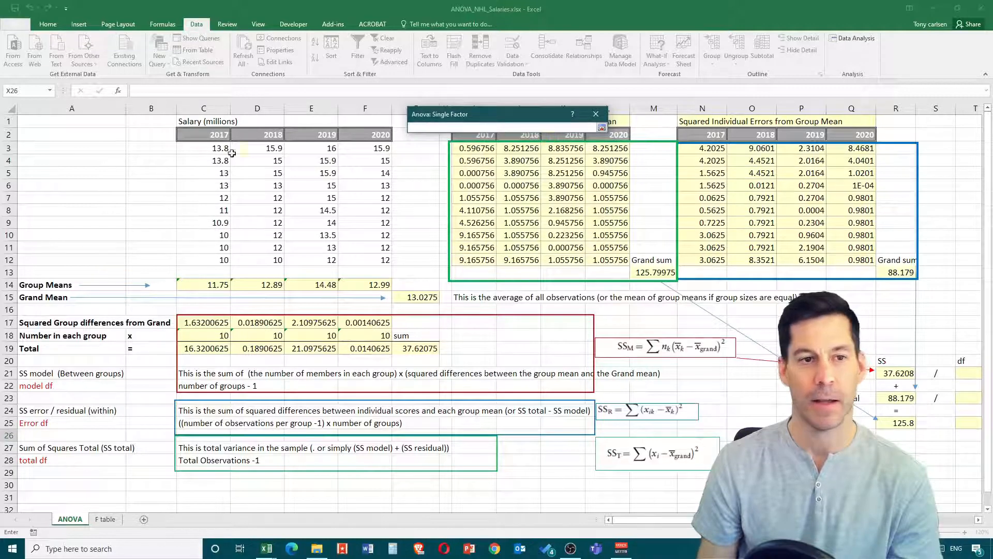
left_click(214, 135)
left_click_drag(214, 135, 385, 247)
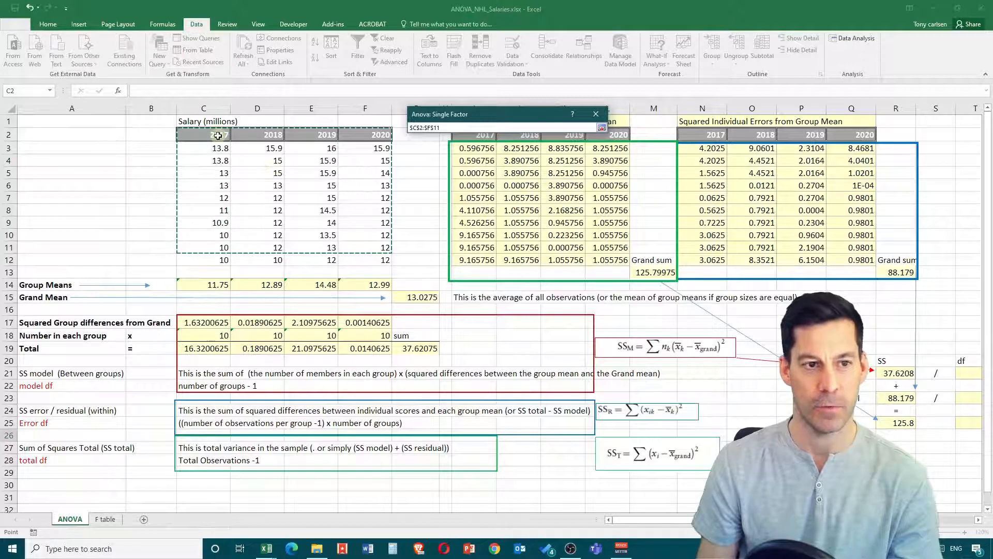
left_click_drag(219, 134, 357, 257)
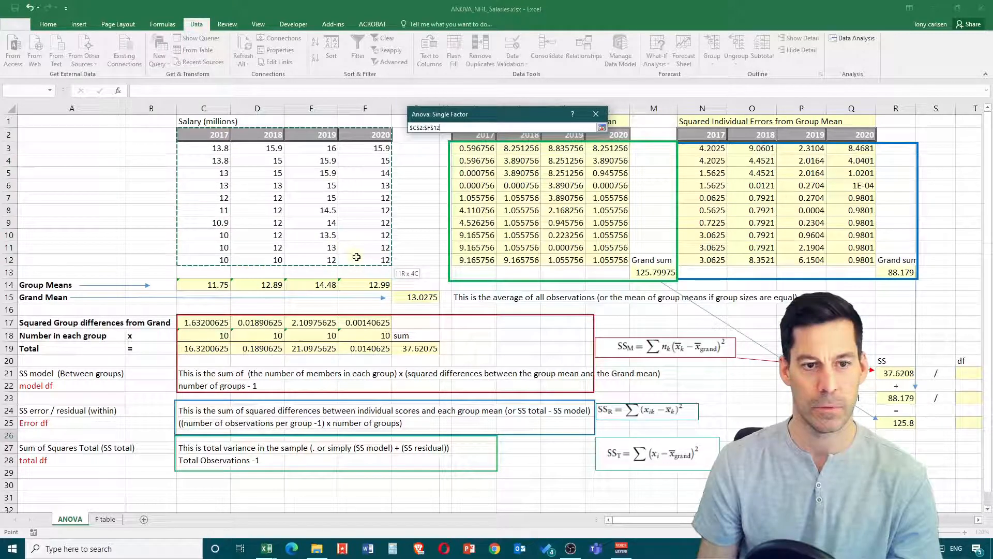
left_click(601, 127)
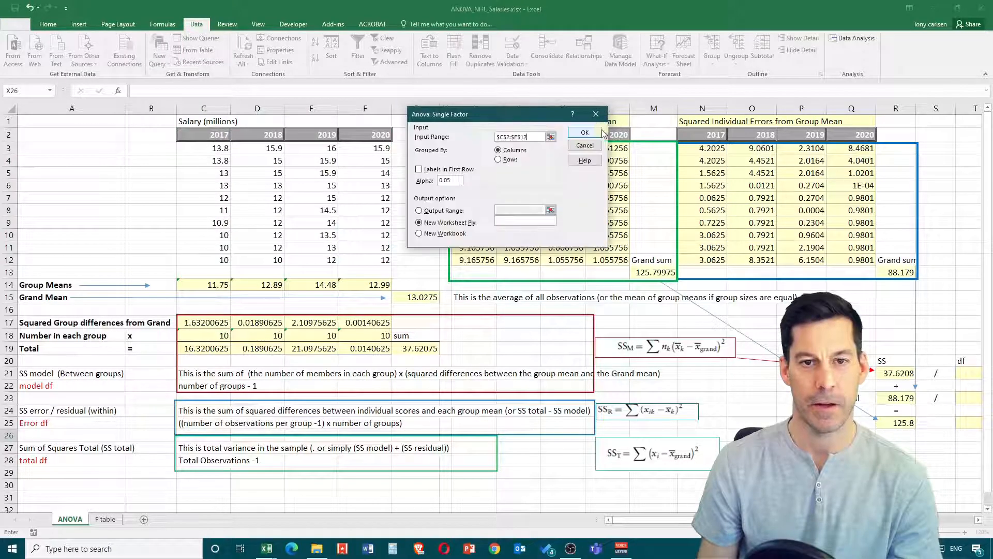
left_click(419, 169)
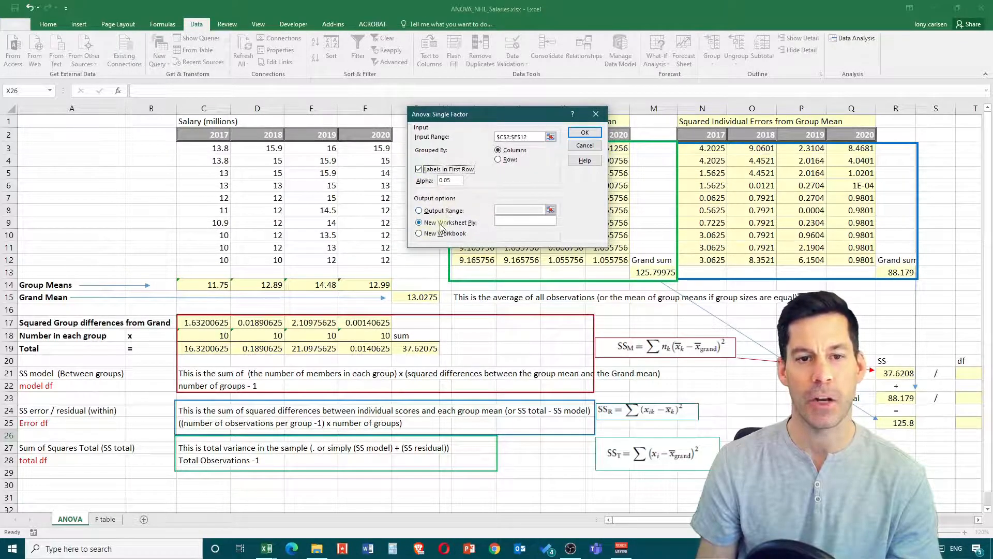
left_click(583, 132)
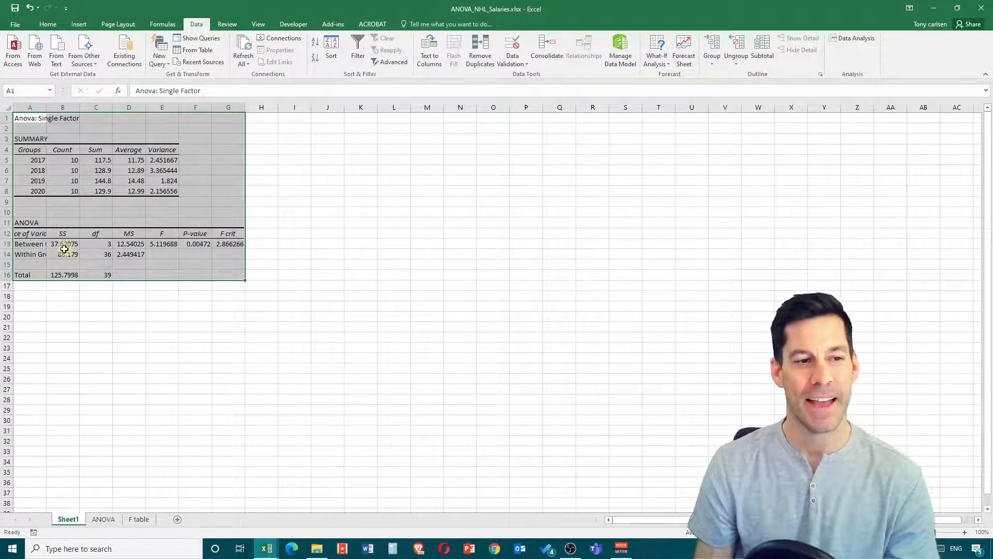
- Check the SS, MS, F and P-value cells of the generated ANOVA table on Sheet1, ending back on the ANOVA sheet
left_click_drag(64, 247, 61, 256)
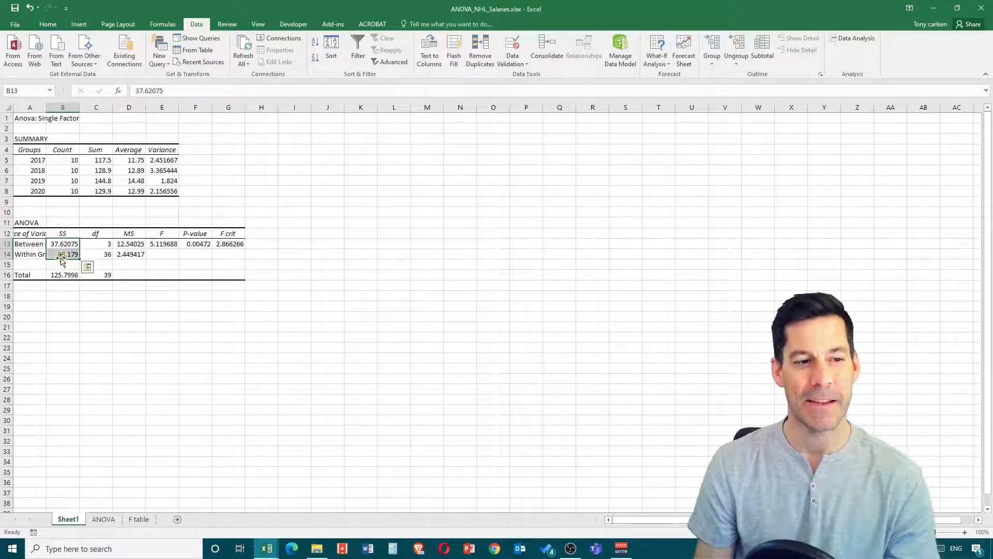
left_click(61, 257)
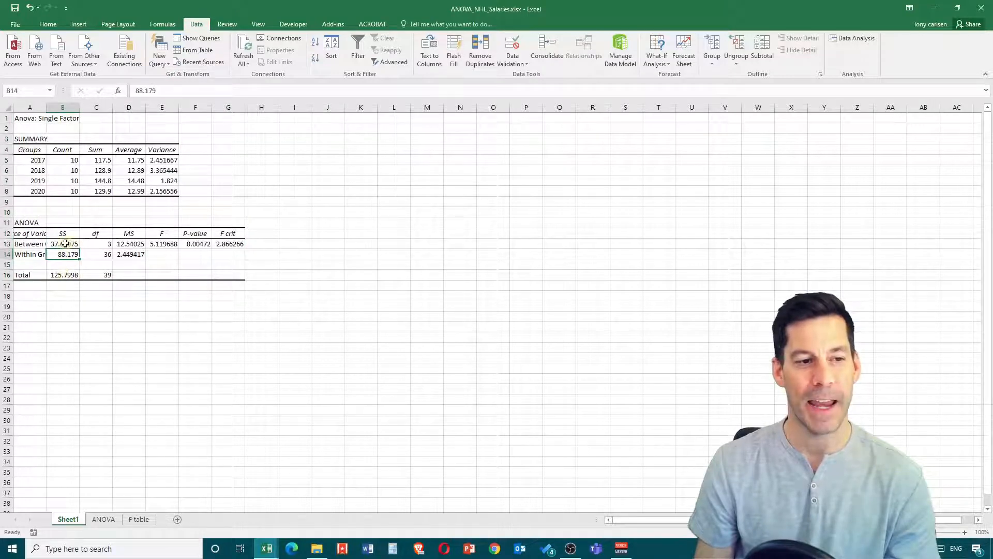
left_click_drag(129, 243, 130, 255)
left_click(173, 243)
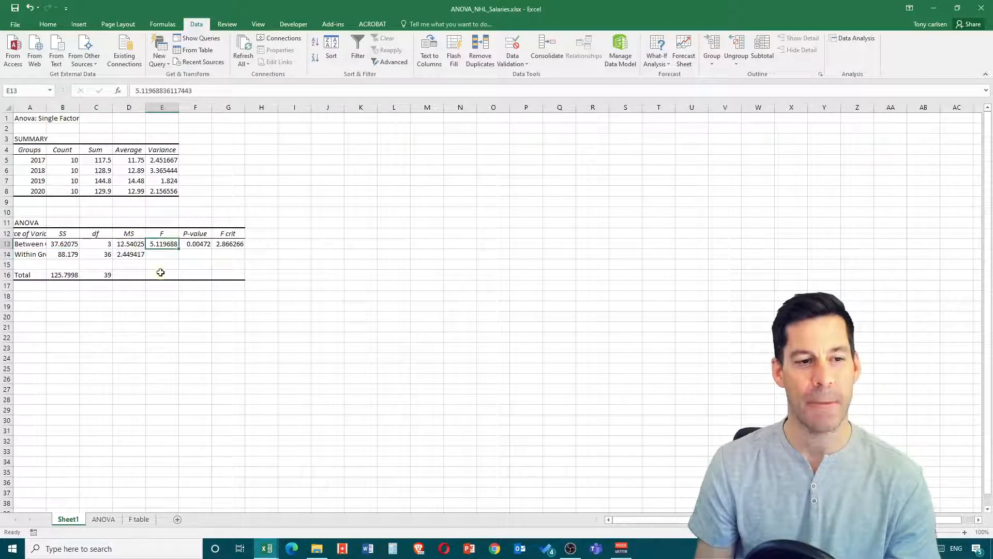
left_click(199, 244)
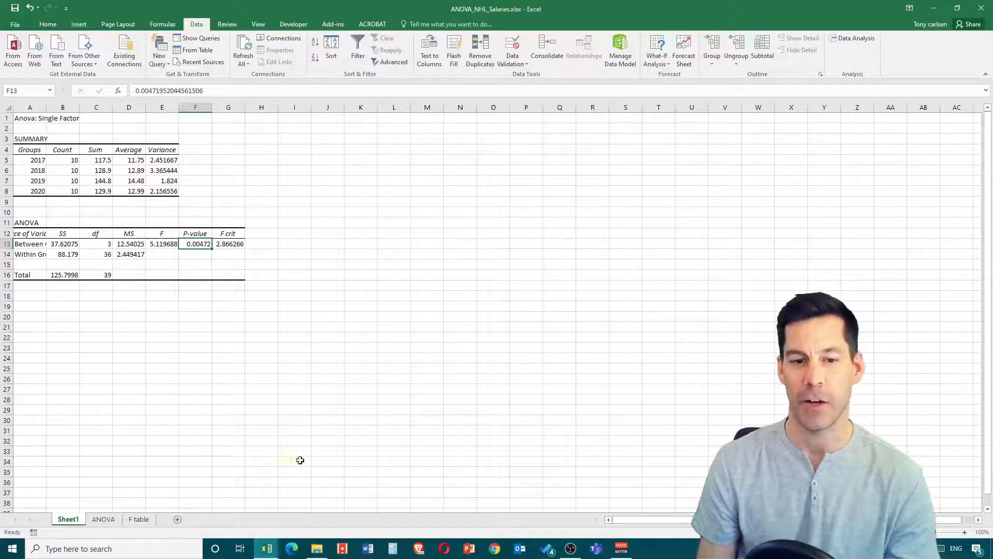
left_click(104, 519)
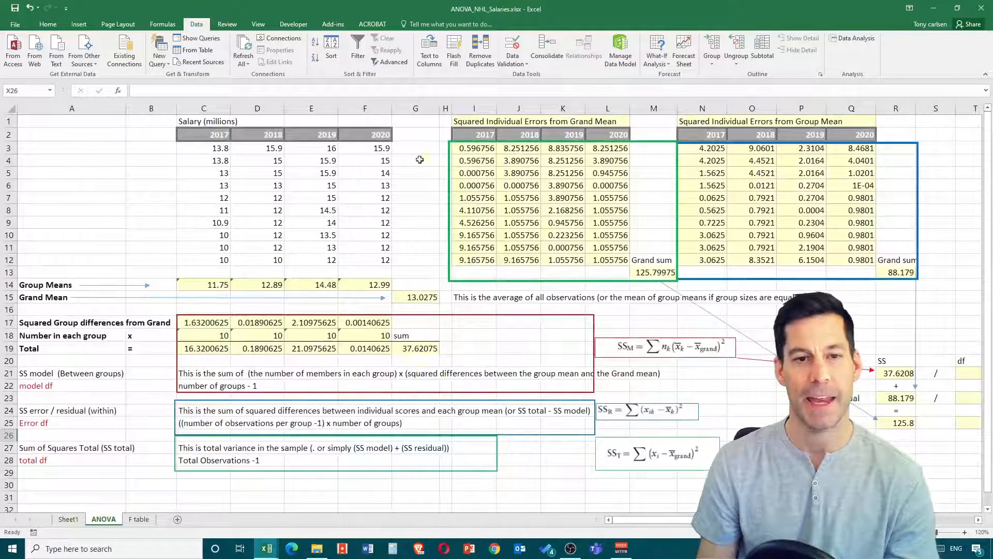